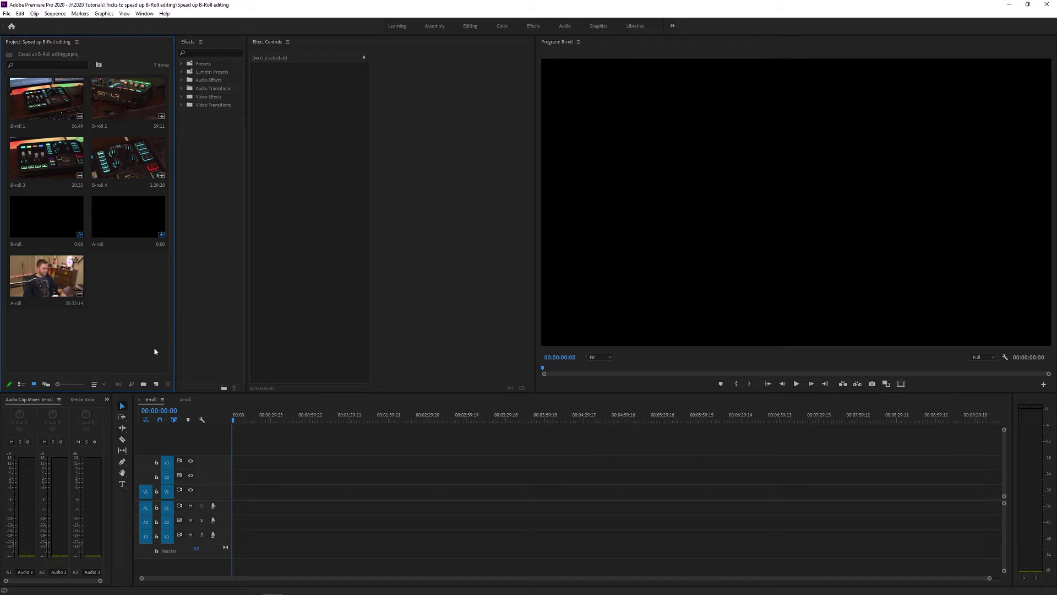
# Step: Place the A-roll sequence tab before B-roll, then return to the empty B-roll sequence
pyautogui.click(184, 399)
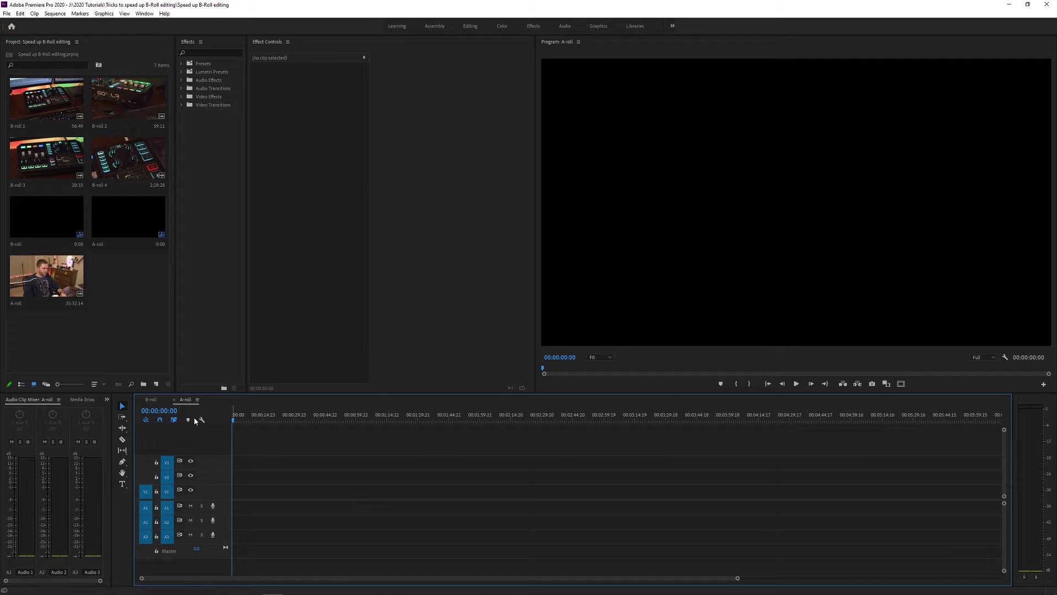
pyautogui.moveTo(185, 398); pyautogui.dragTo(150, 393)
pyautogui.moveTo(264, 455); pyautogui.dragTo(696, 540)
pyautogui.click(187, 401)
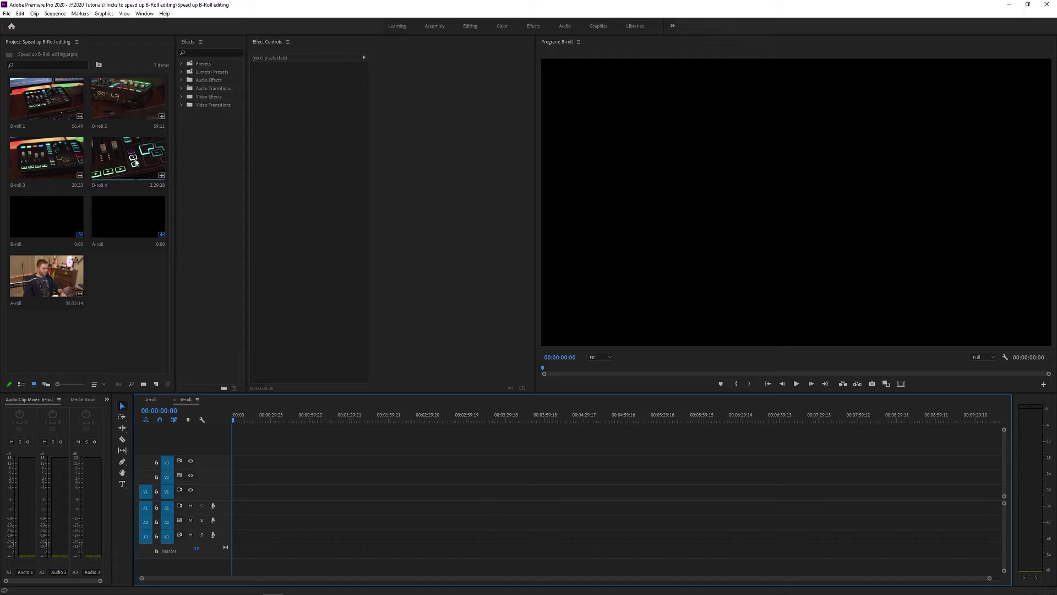
pyautogui.click(137, 169)
# Step: Place B-roll 1–4 into the B-roll sequence and delete their audio
pyautogui.keyDown('shift'); pyautogui.click(46, 99); pyautogui.keyUp('shift')
pyautogui.moveTo(47, 99); pyautogui.dragTo(273, 491)
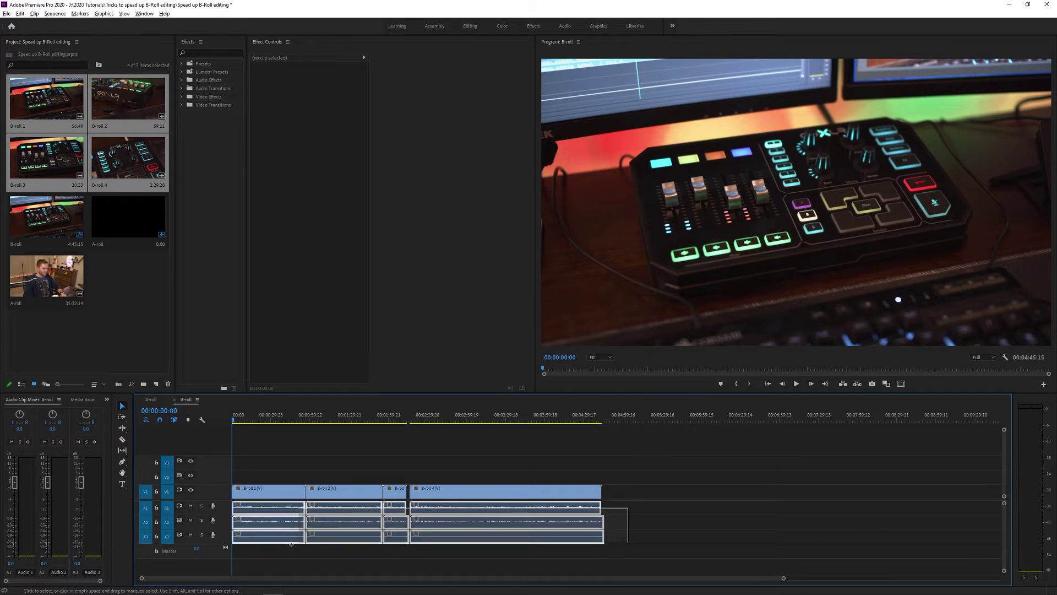
pyautogui.moveTo(628, 508); pyautogui.dragTo(287, 545)
pyautogui.press('Delete')
# Step: Add the A-roll clip to the A-roll sequence as video only, with V1 enlarged for thumbnails
pyautogui.click(37, 285)
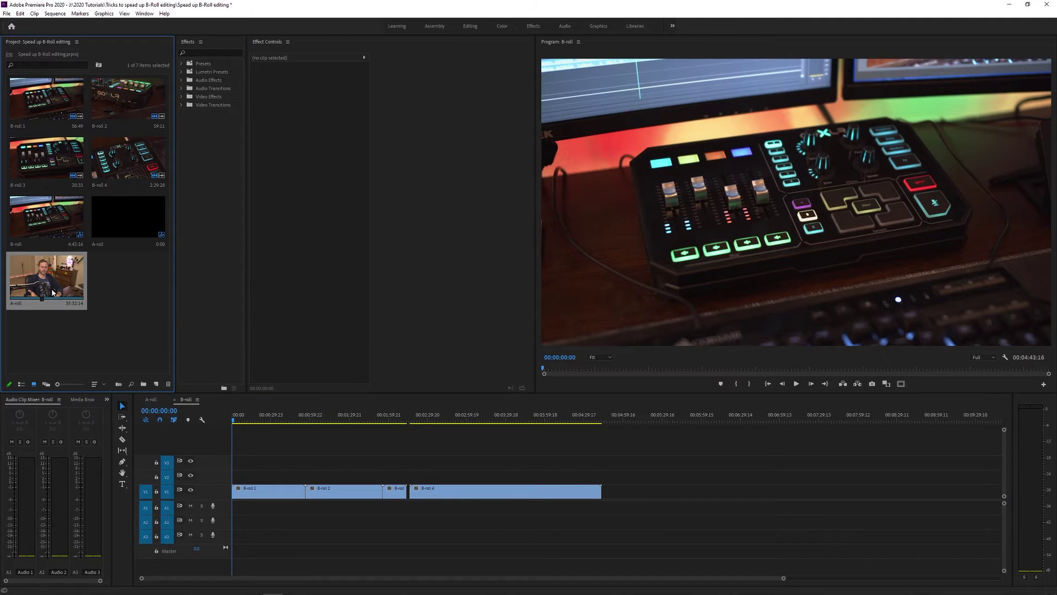
pyautogui.doubleClick(55, 295)
pyautogui.moveTo(50, 281); pyautogui.dragTo(278, 505)
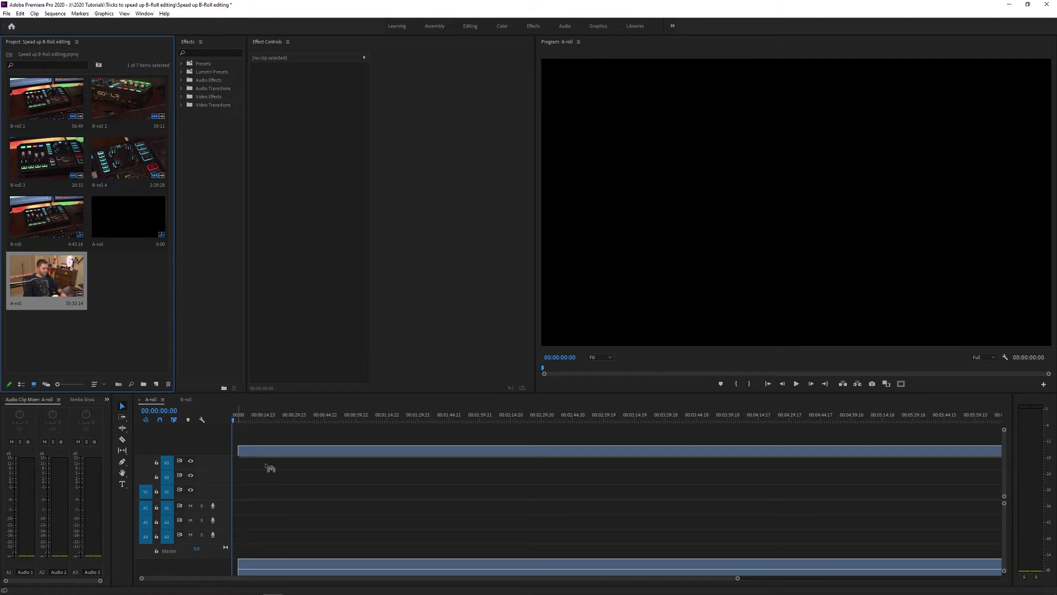
pyautogui.press('-')
pyautogui.press('-')
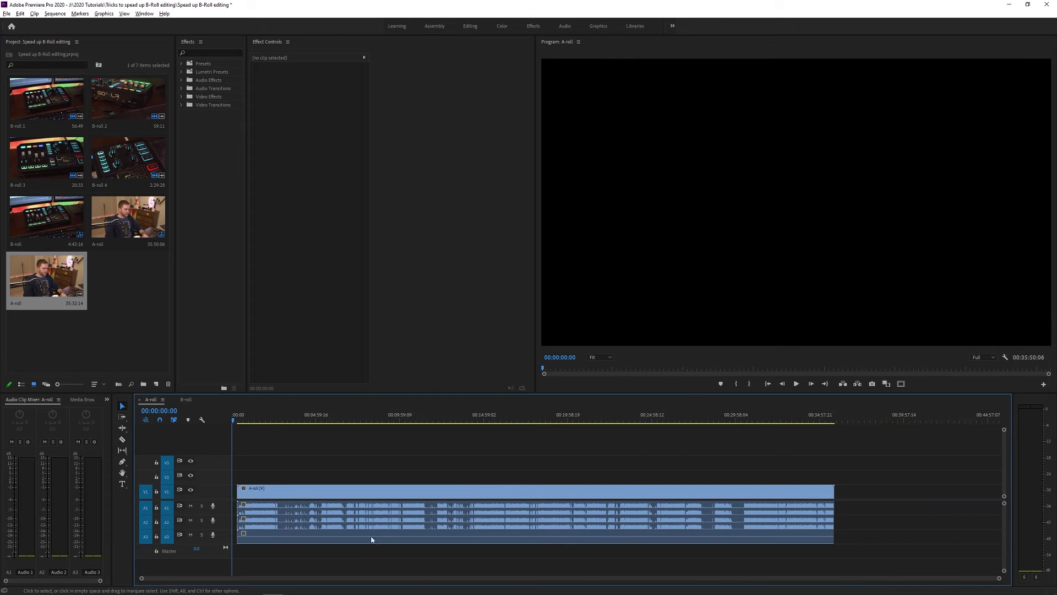
pyautogui.moveTo(855, 514); pyautogui.dragTo(803, 545)
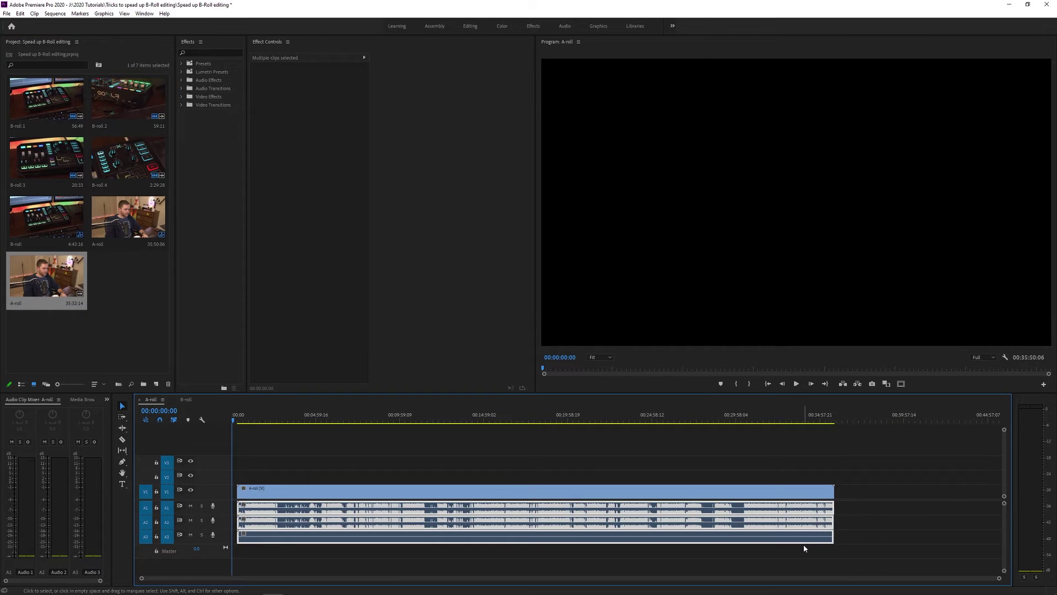
pyautogui.press('Delete')
pyautogui.doubleClick(223, 492)
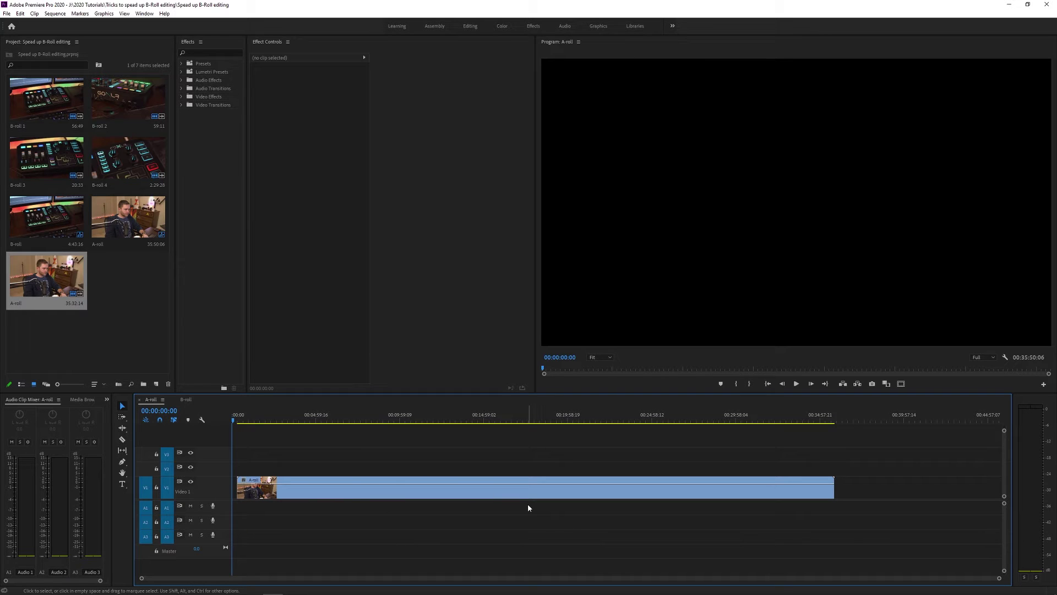
pyautogui.click(506, 487)
pyautogui.moveTo(292, 421); pyautogui.dragTo(384, 424)
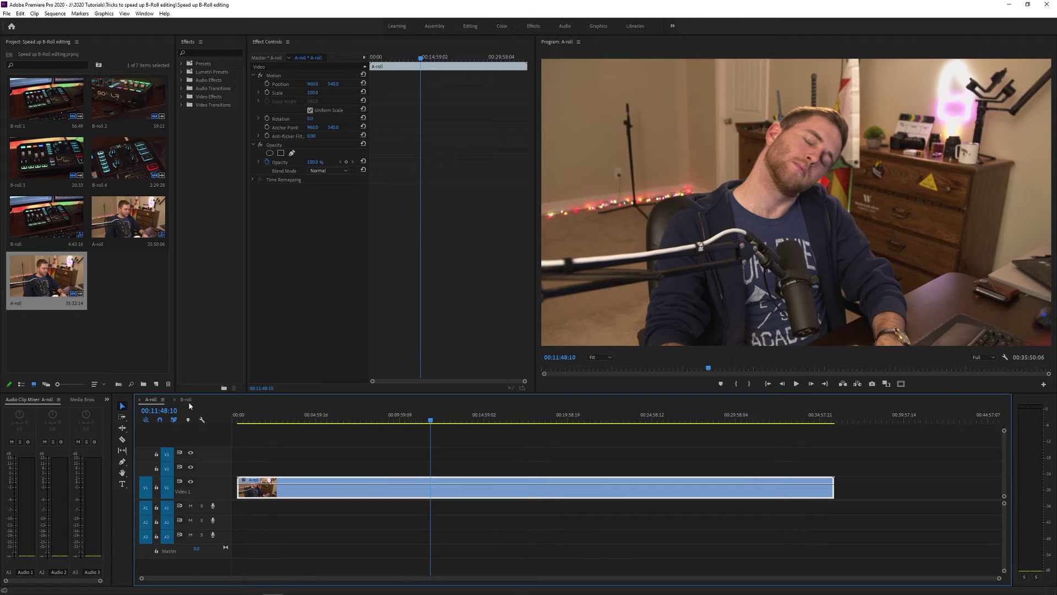
pyautogui.click(186, 399)
pyautogui.moveTo(261, 420); pyautogui.dragTo(447, 447)
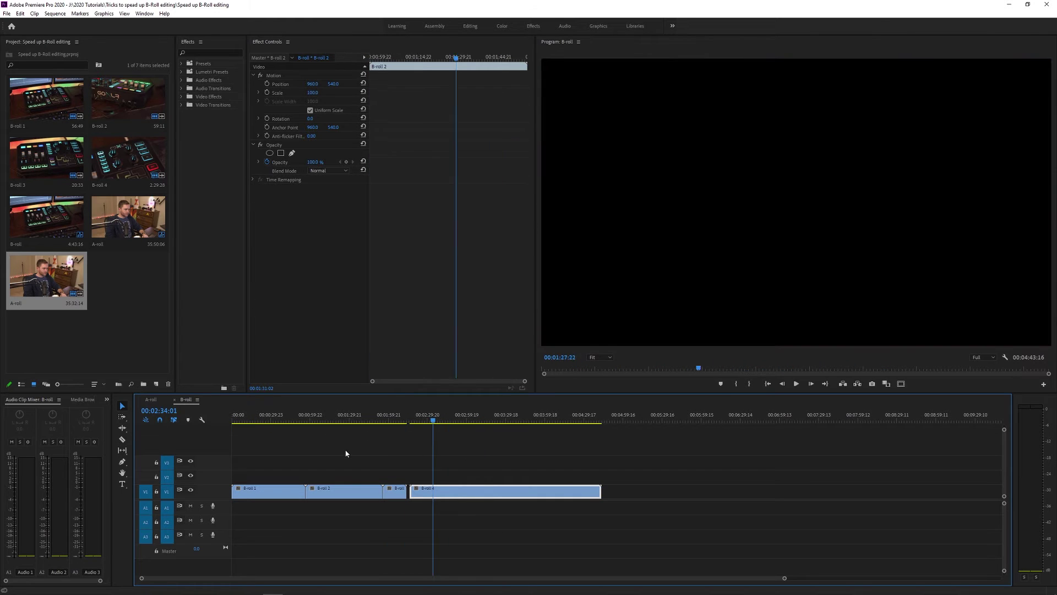
pyautogui.moveTo(447, 447); pyautogui.dragTo(320, 452)
pyautogui.click(151, 399)
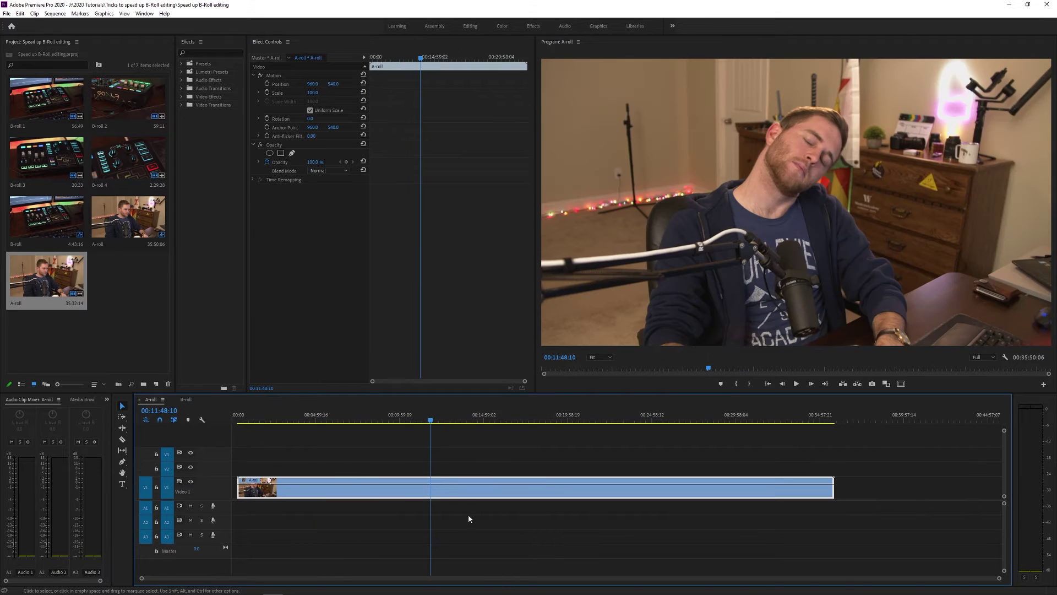
pyautogui.moveTo(435, 424); pyautogui.dragTo(540, 441)
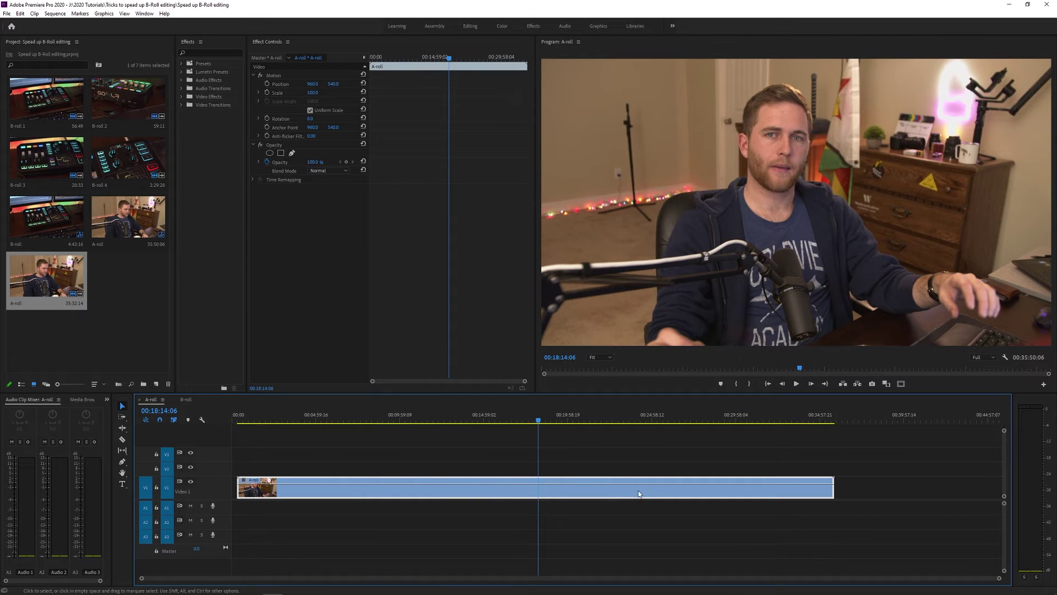
pyautogui.moveTo(553, 423); pyautogui.dragTo(626, 424)
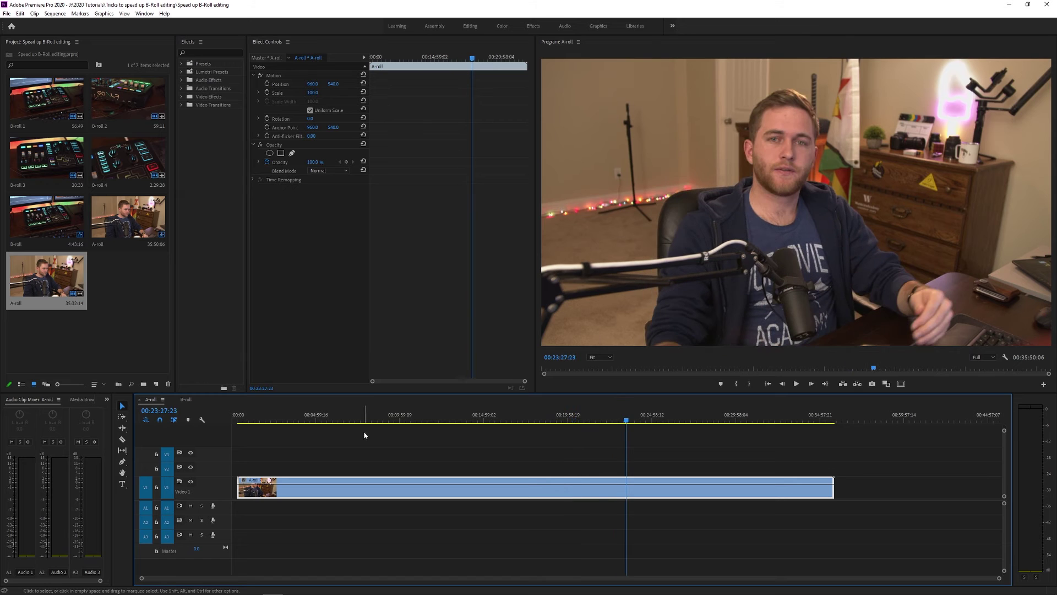
# Step: Dock the A-roll timeline above B-roll in a second panel and enlarge both timelines
pyautogui.click(185, 400)
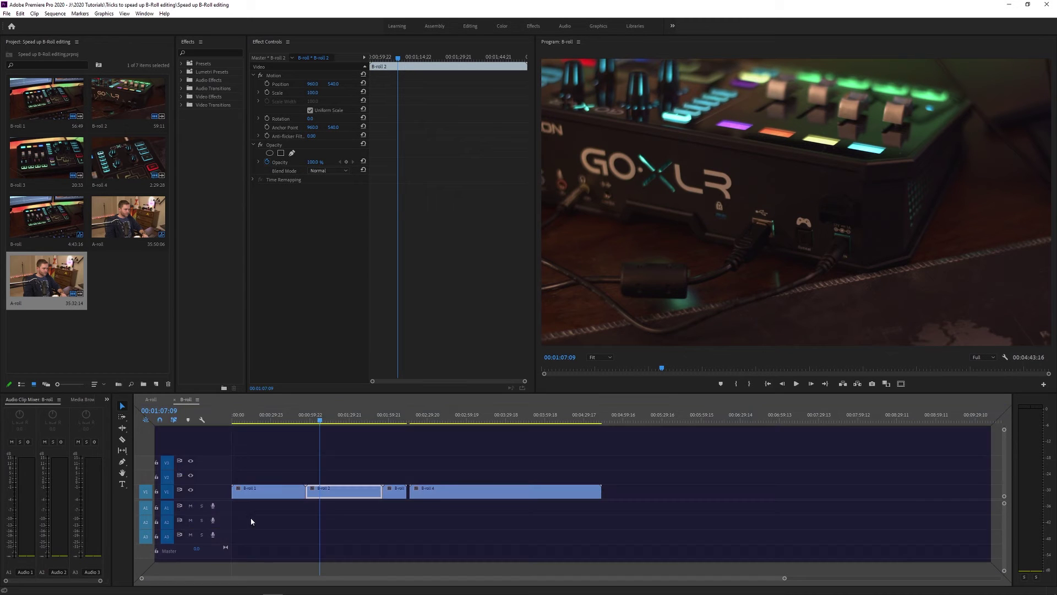
pyautogui.moveTo(252, 575); pyautogui.dragTo(252, 575)
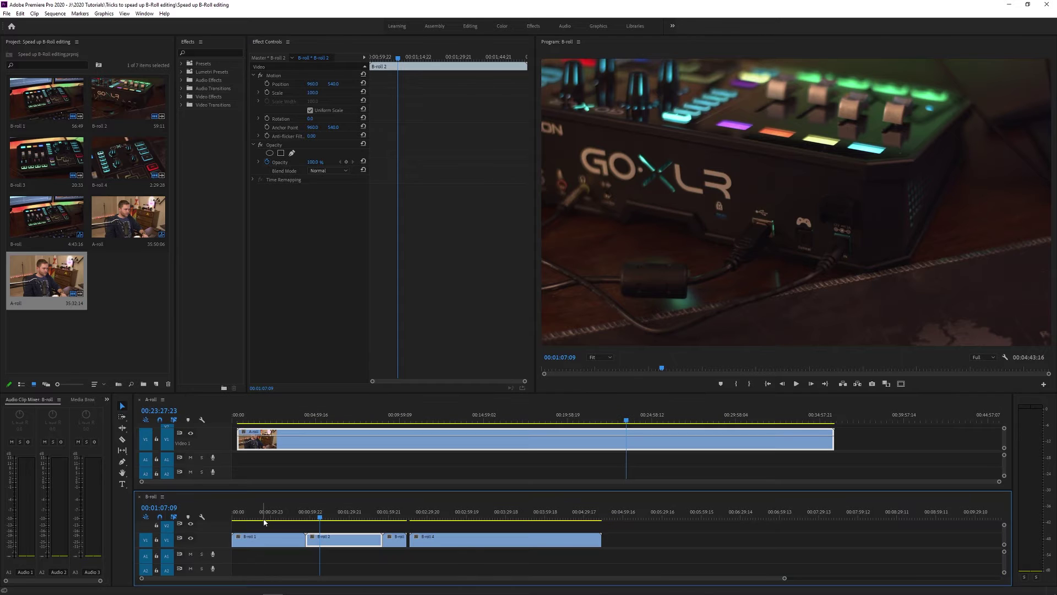
pyautogui.moveTo(355, 393); pyautogui.dragTo(355, 339)
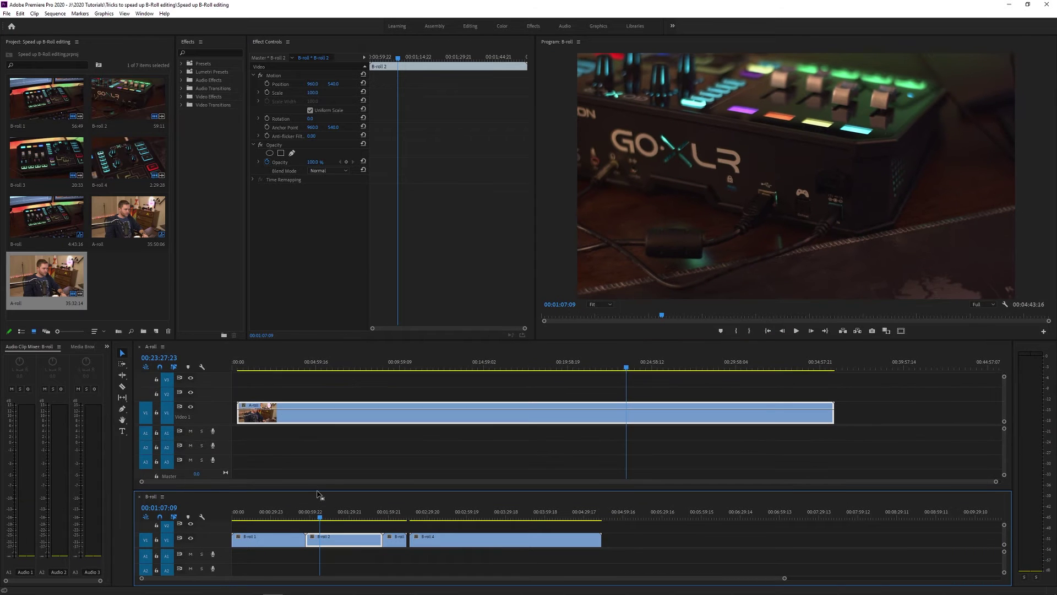
pyautogui.moveTo(320, 491); pyautogui.dragTo(324, 458)
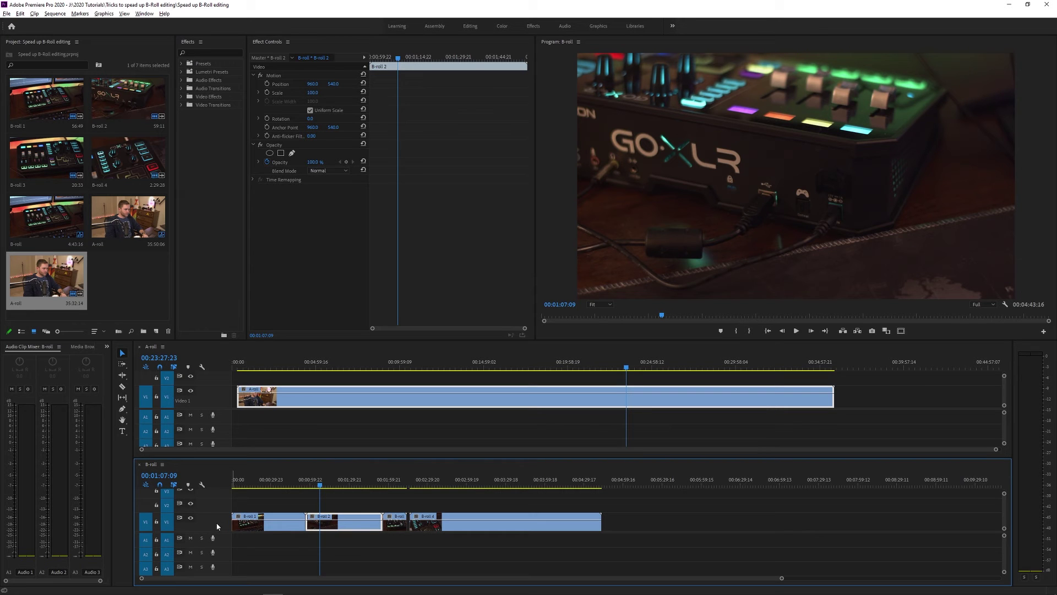
pyautogui.click(277, 502)
pyautogui.press('-')
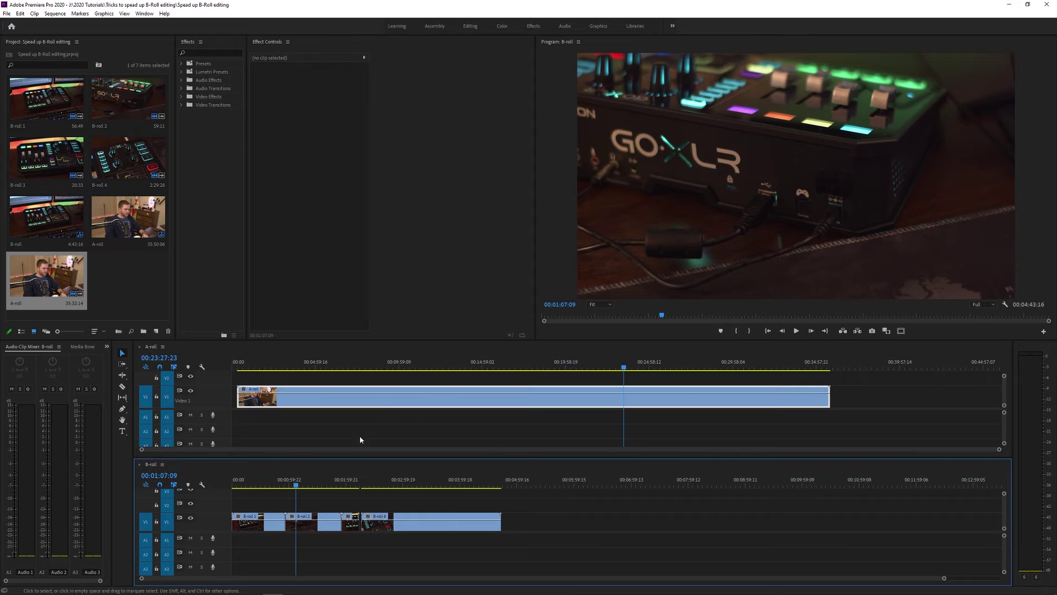
pyautogui.moveTo(215, 339)
pyautogui.mouseDown()
pyautogui.moveTo(239, 330)
pyautogui.moveTo(237, 313)
pyautogui.mouseUp()
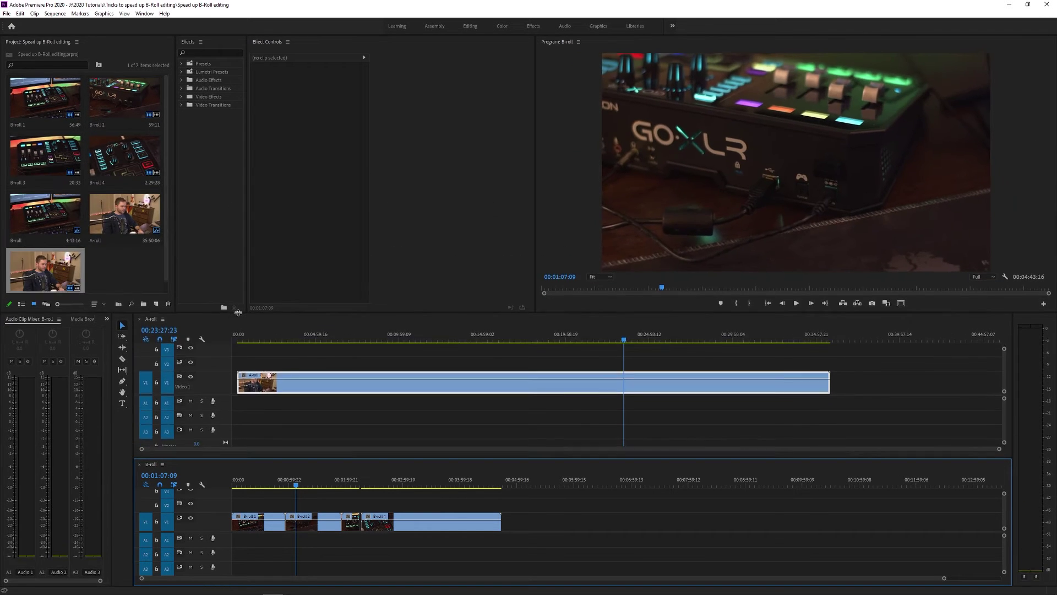
# Step: Scrub the A-roll interview to about 00:10:32, previewing the B-roll 2 shot along the way
pyautogui.click(356, 417)
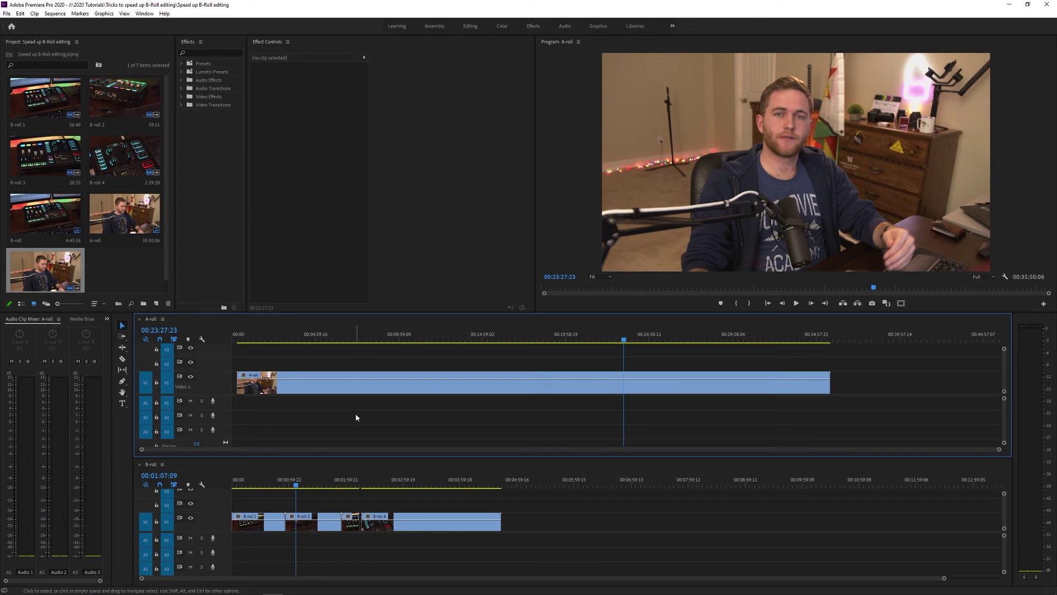
pyautogui.click(324, 503)
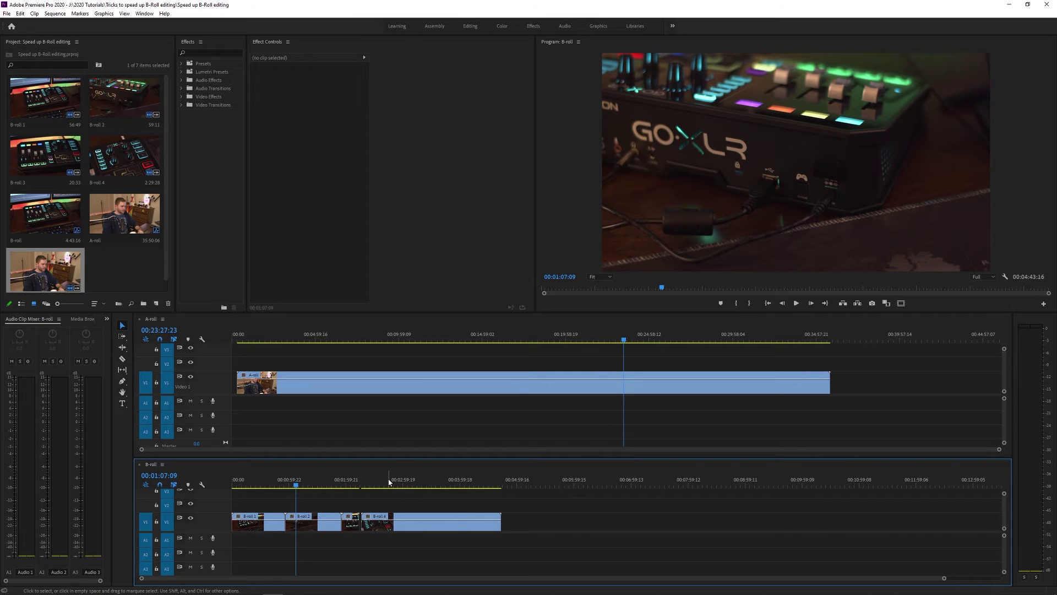
pyautogui.click(364, 420)
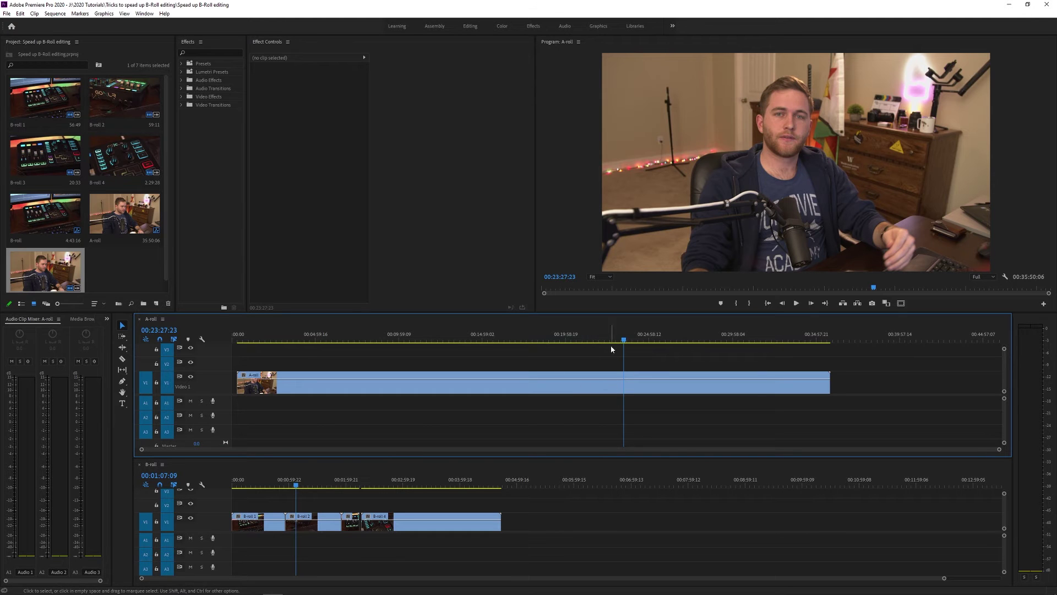
pyautogui.moveTo(610, 345); pyautogui.dragTo(558, 345)
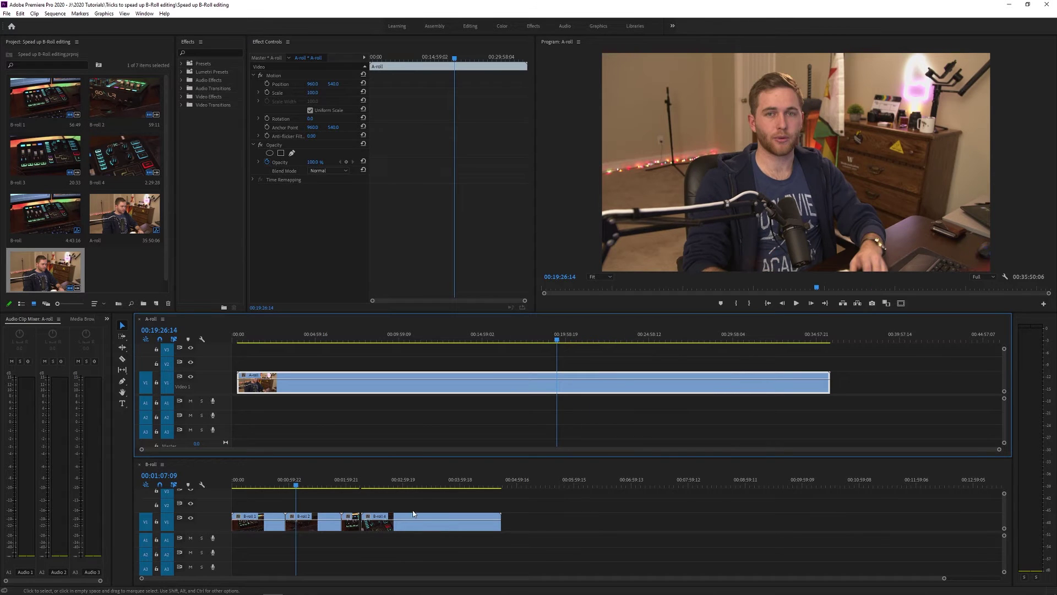
pyautogui.click(363, 505)
pyautogui.click(305, 481)
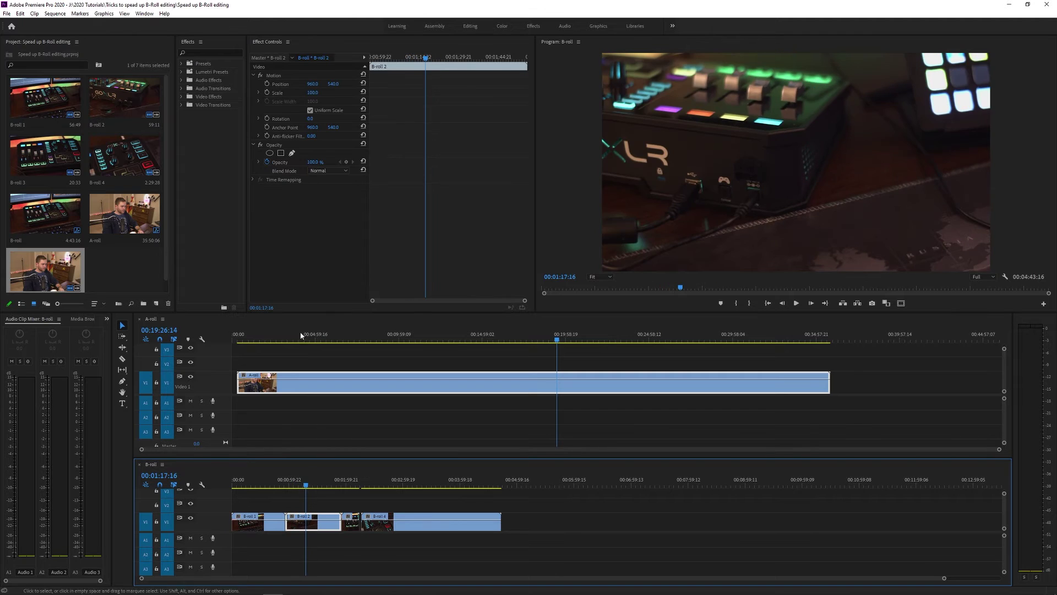
pyautogui.moveTo(301, 335); pyautogui.dragTo(392, 337)
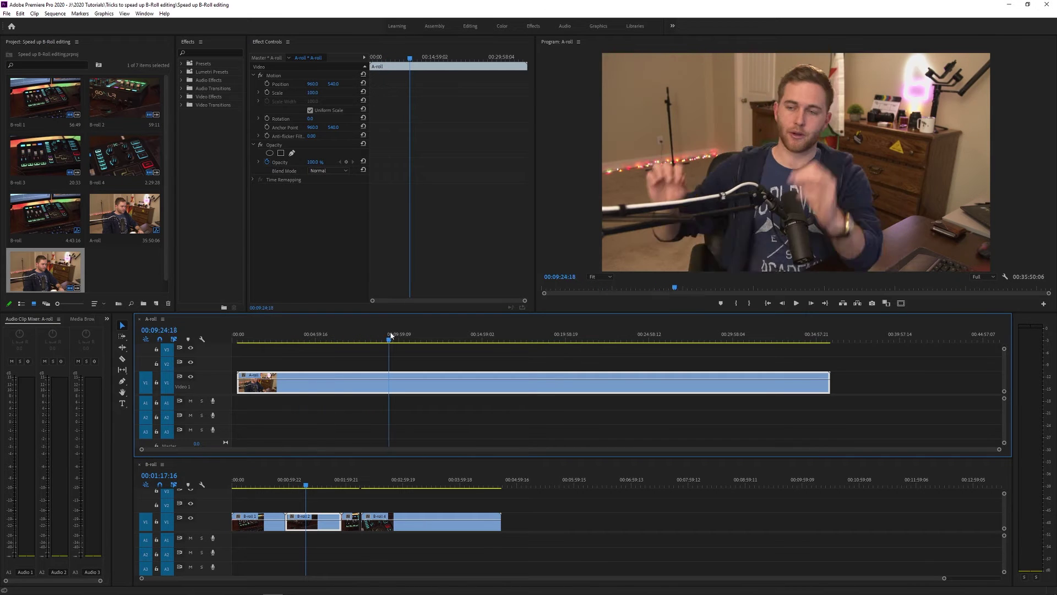
pyautogui.moveTo(392, 336); pyautogui.dragTo(401, 342)
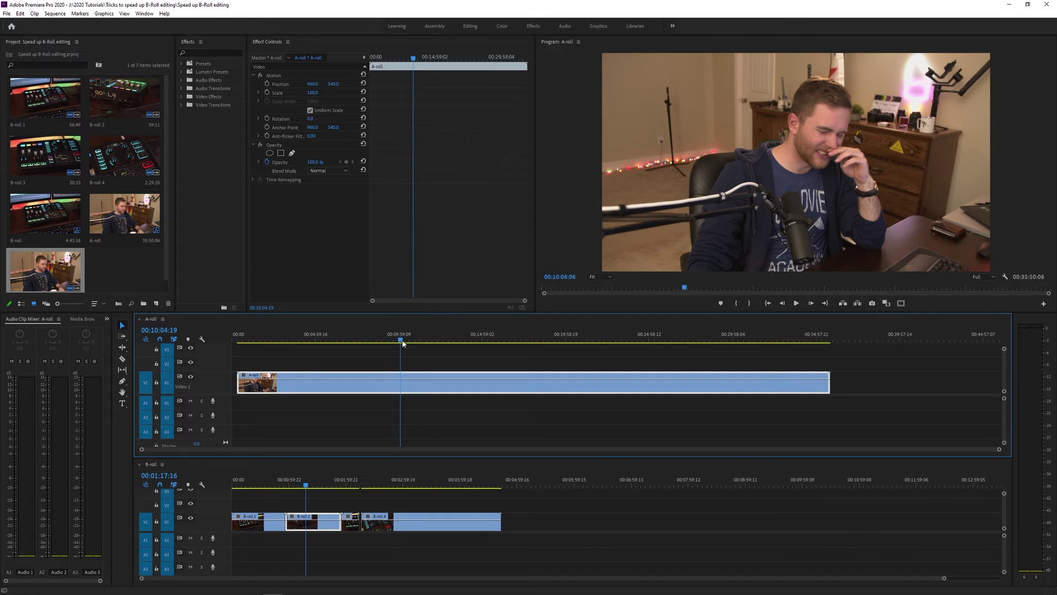
pyautogui.moveTo(401, 342); pyautogui.dragTo(410, 344)
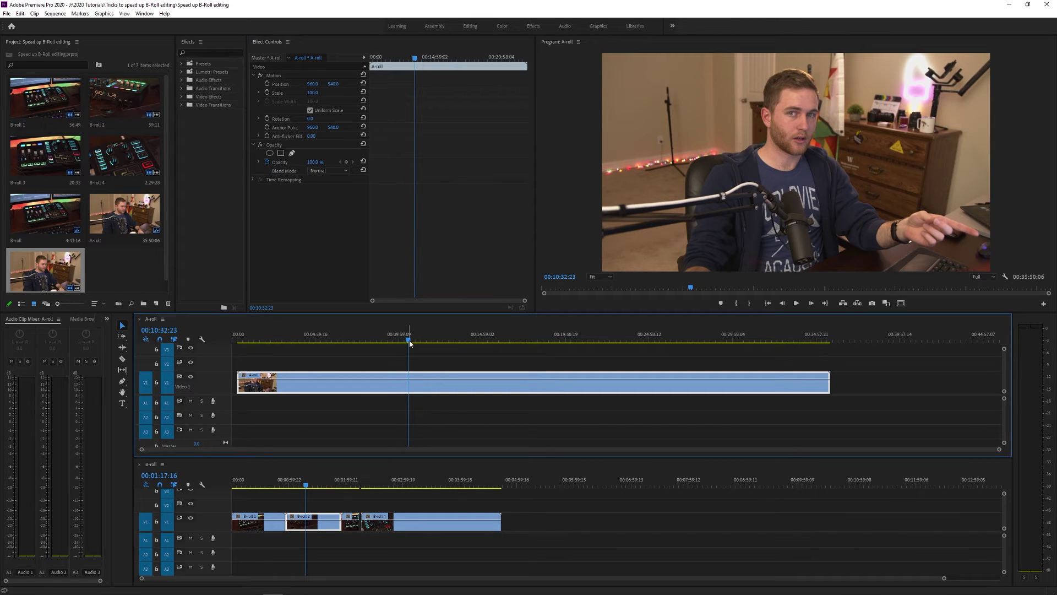
# Step: Find the usable part of B-roll 2 and split the clip at its start
pyautogui.click(307, 487)
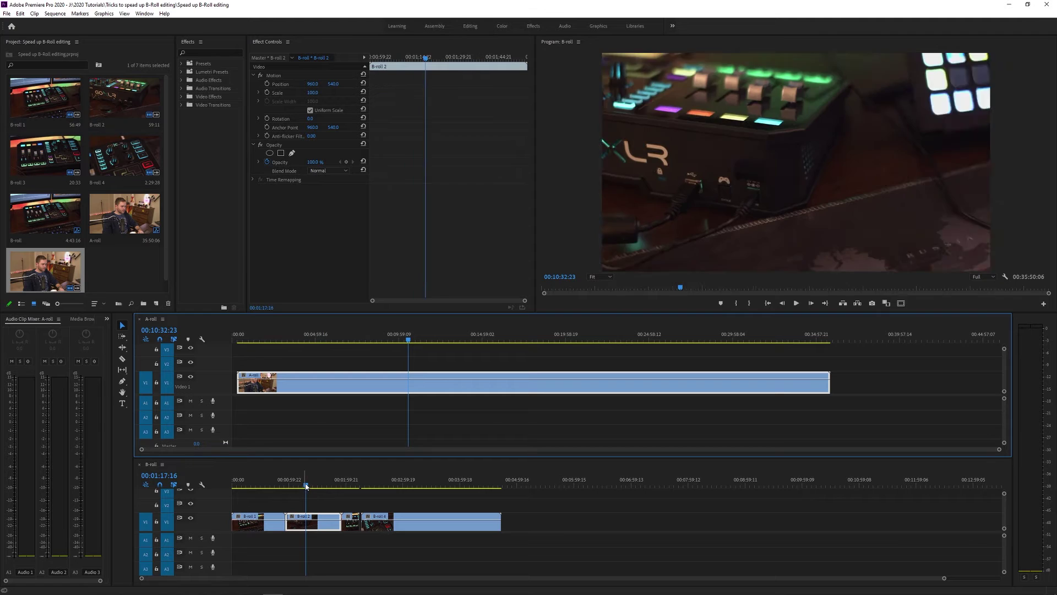
pyautogui.moveTo(306, 488); pyautogui.dragTo(303, 488)
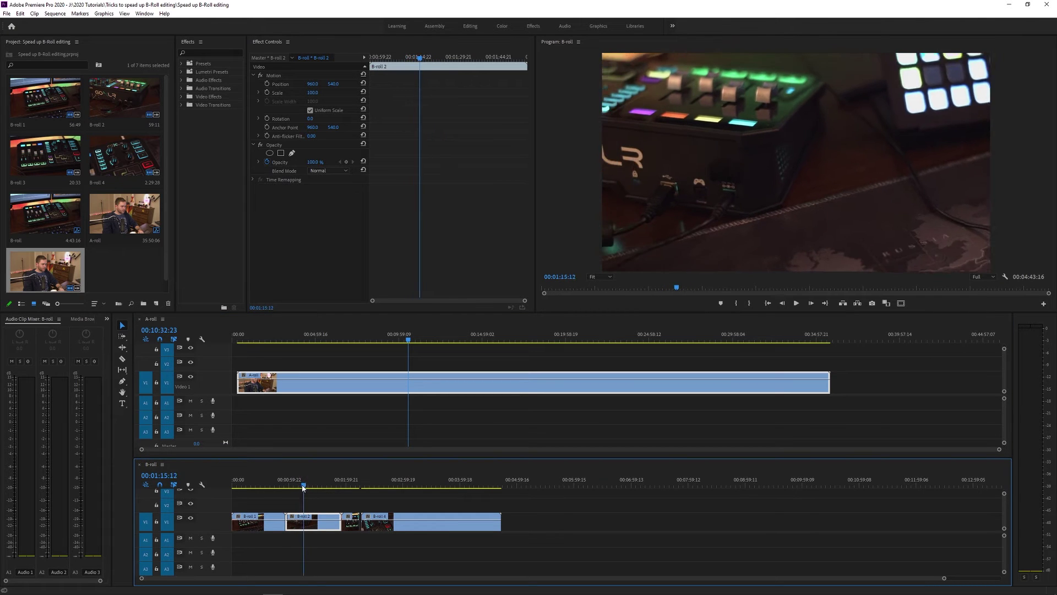
pyautogui.moveTo(303, 487); pyautogui.dragTo(315, 487)
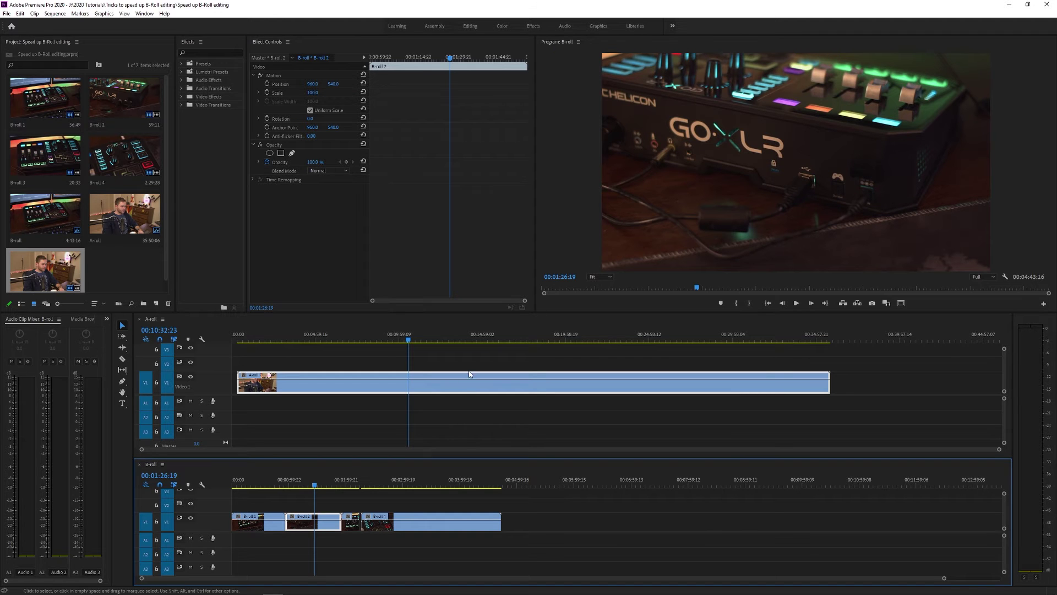
pyautogui.scroll(2, 331, 502)
pyautogui.scroll(2, 331, 503)
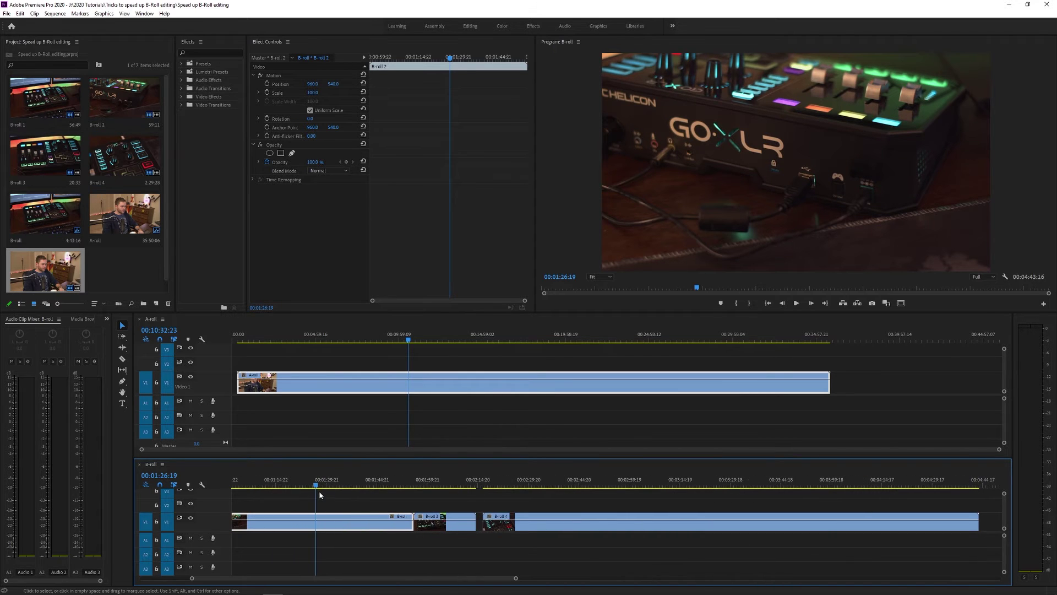
pyautogui.moveTo(319, 488)
pyautogui.mouseDown()
pyautogui.moveTo(276, 487)
pyautogui.moveTo(285, 492)
pyautogui.mouseUp()
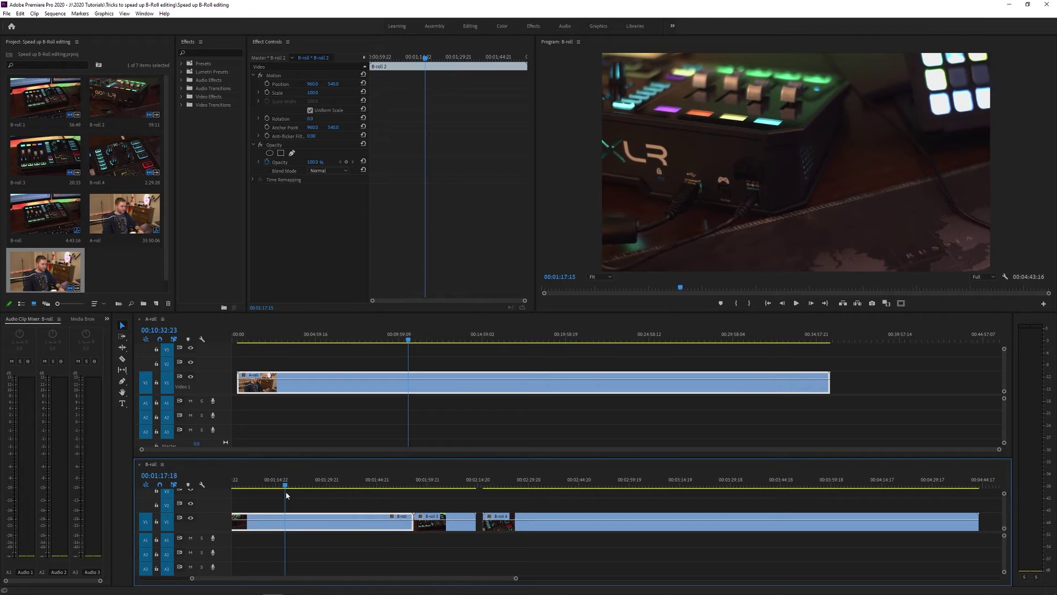
pyautogui.hotkey('ctrl', 'k')
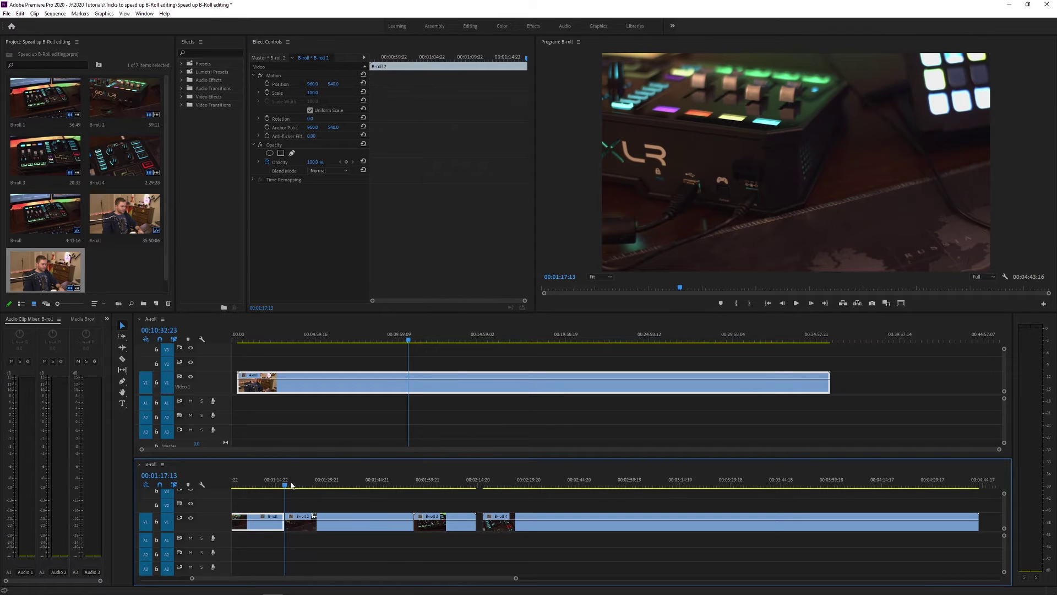
pyautogui.press('l')
pyautogui.press('l')
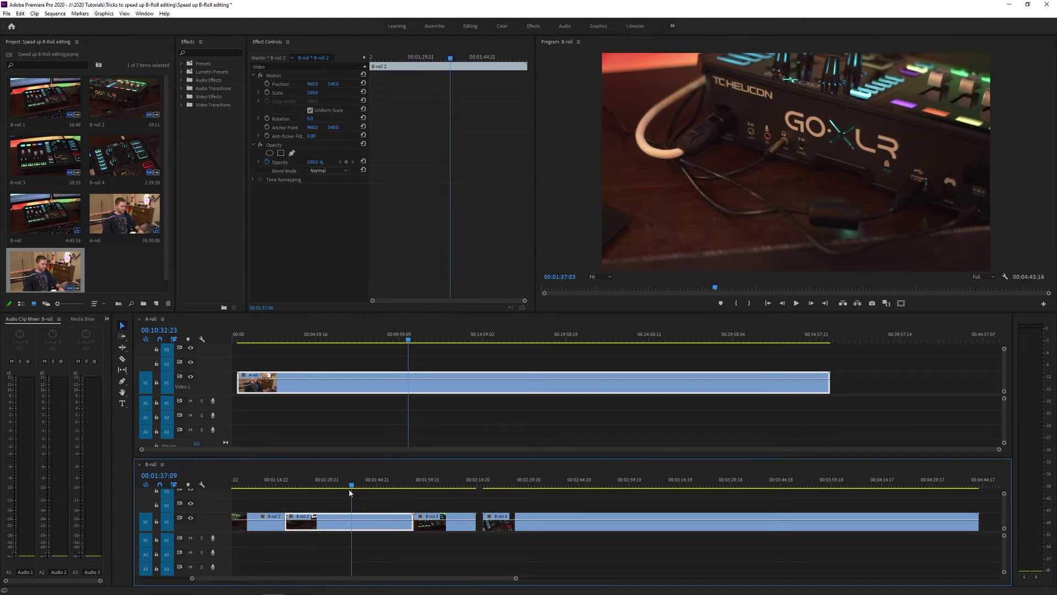
# Step: Split off the short B-roll 2 piece's end and place it on V2 near 00:10:32
pyautogui.moveTo(353, 492); pyautogui.dragTo(346, 490)
pyautogui.hotkey('ctrl', 'k')
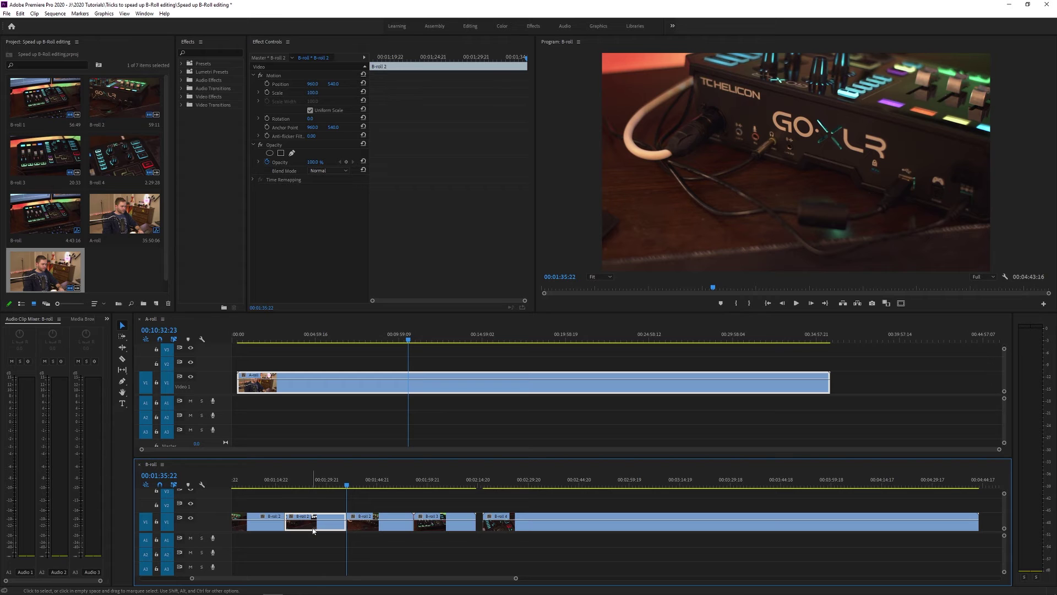
pyautogui.moveTo(314, 529); pyautogui.dragTo(395, 364)
# Step: Label the used B-roll 2 piece green and deselect it
pyautogui.rightClick(331, 526)
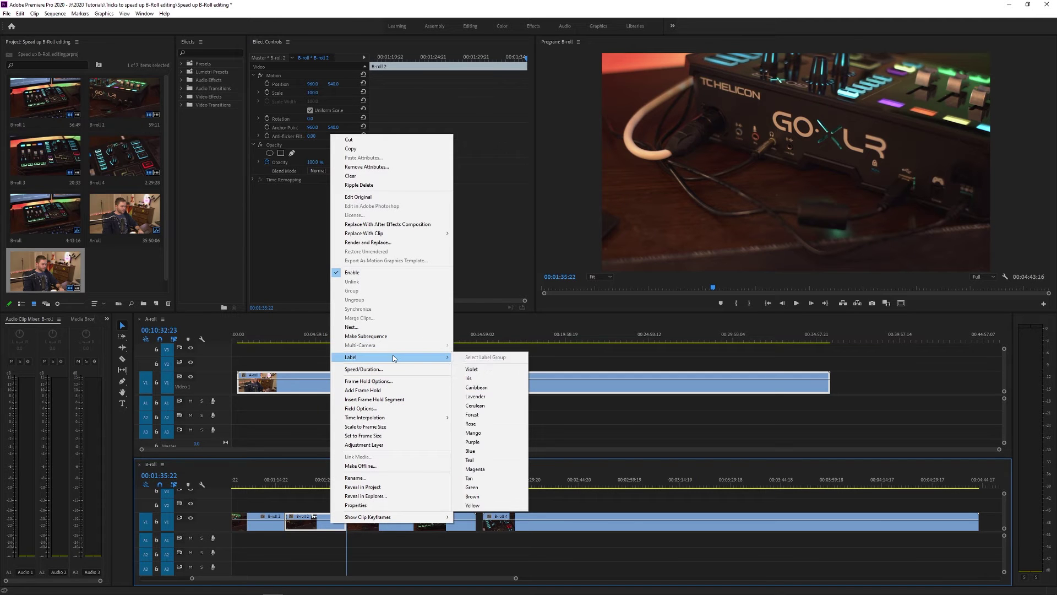
pyautogui.moveTo(396, 357)
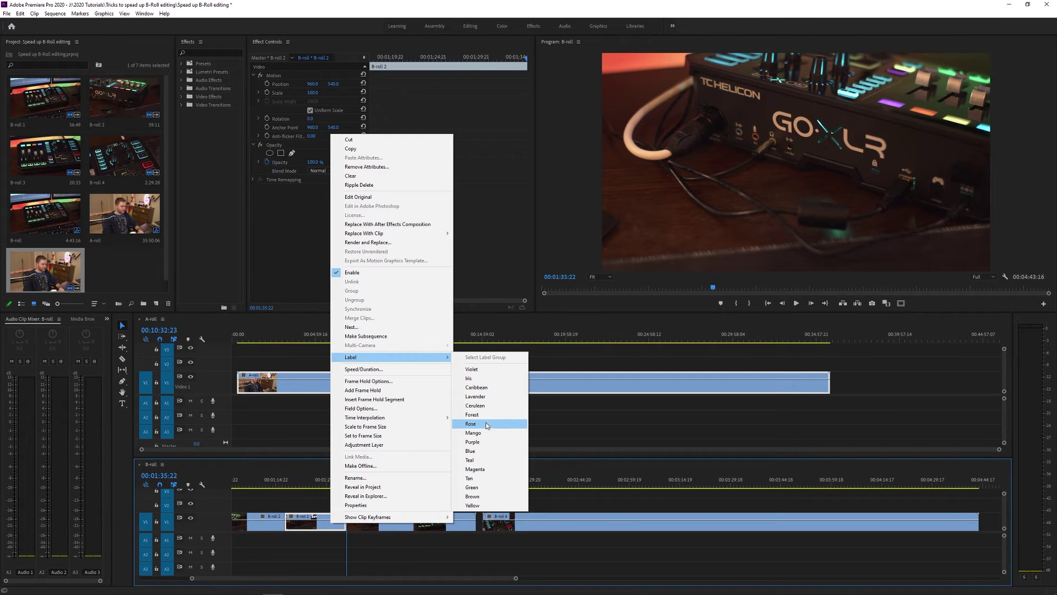
pyautogui.click(490, 425)
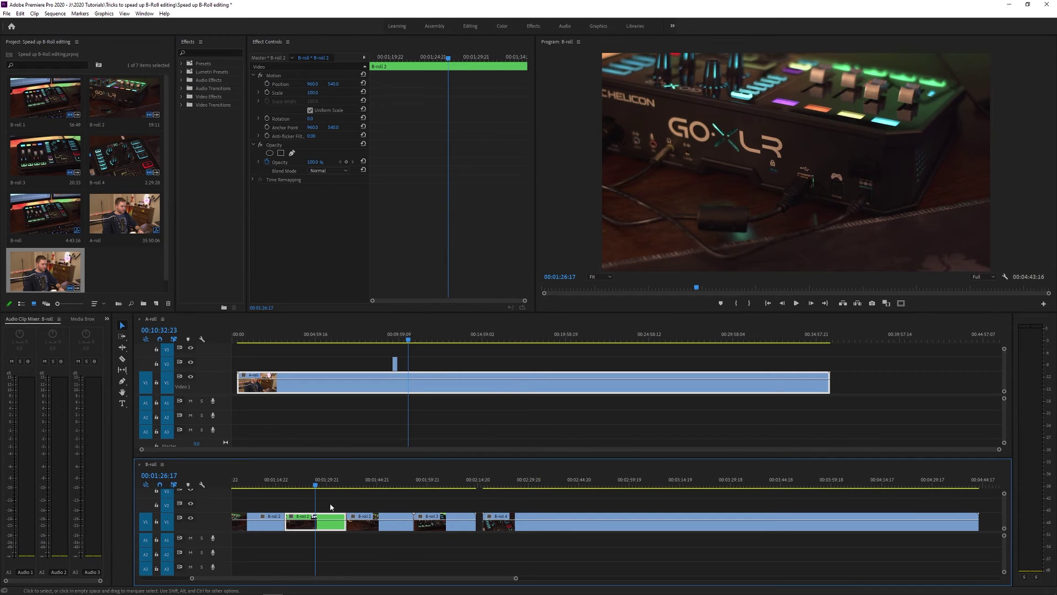
pyautogui.click(355, 496)
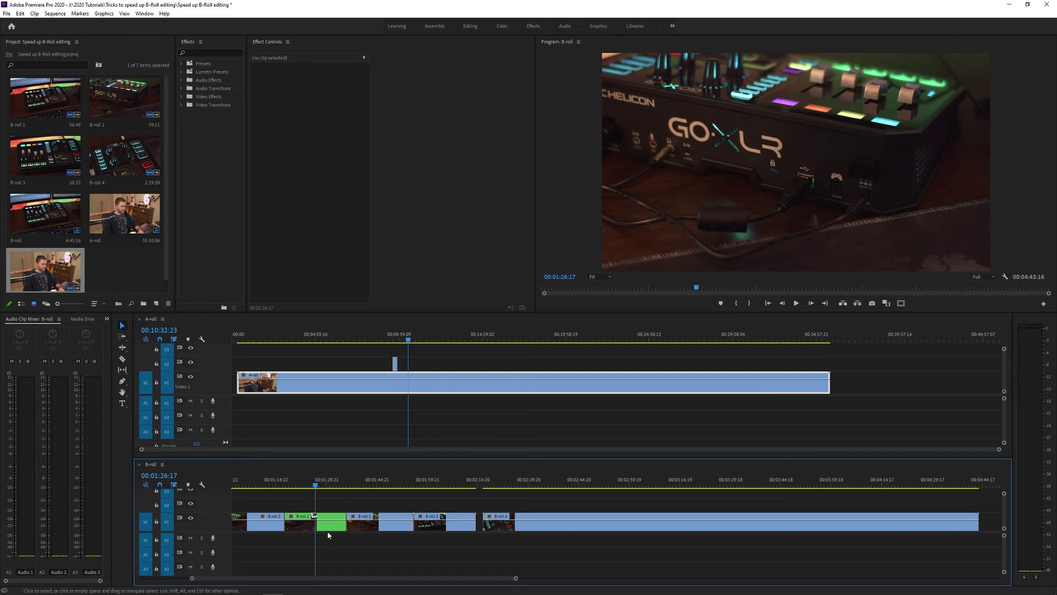
# Step: Zoom into the interview and scrub through the B-roll 2 cutaway placed above it
pyautogui.click(394, 339)
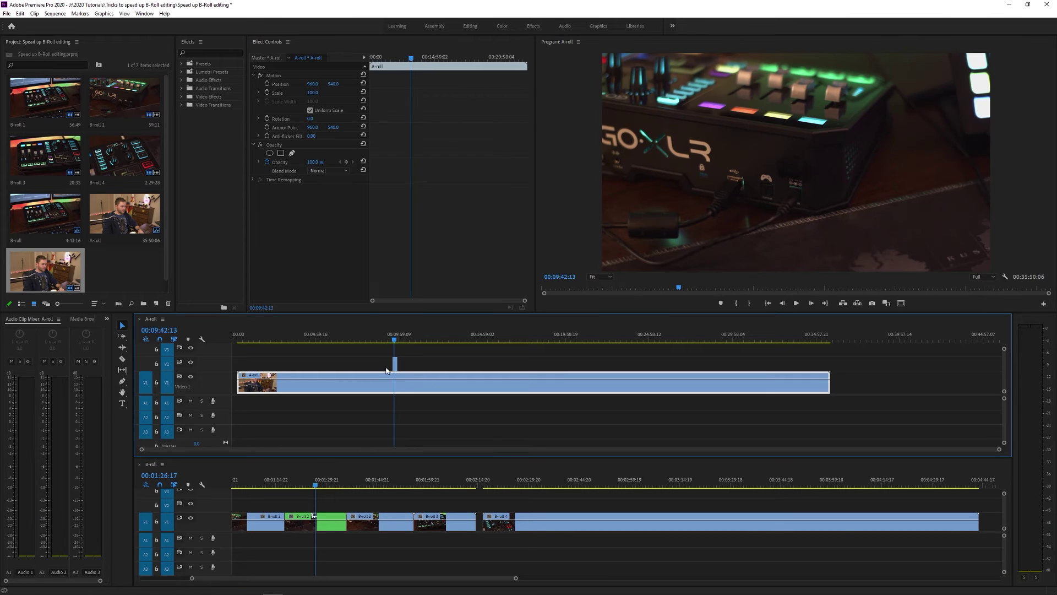
pyautogui.click(311, 486)
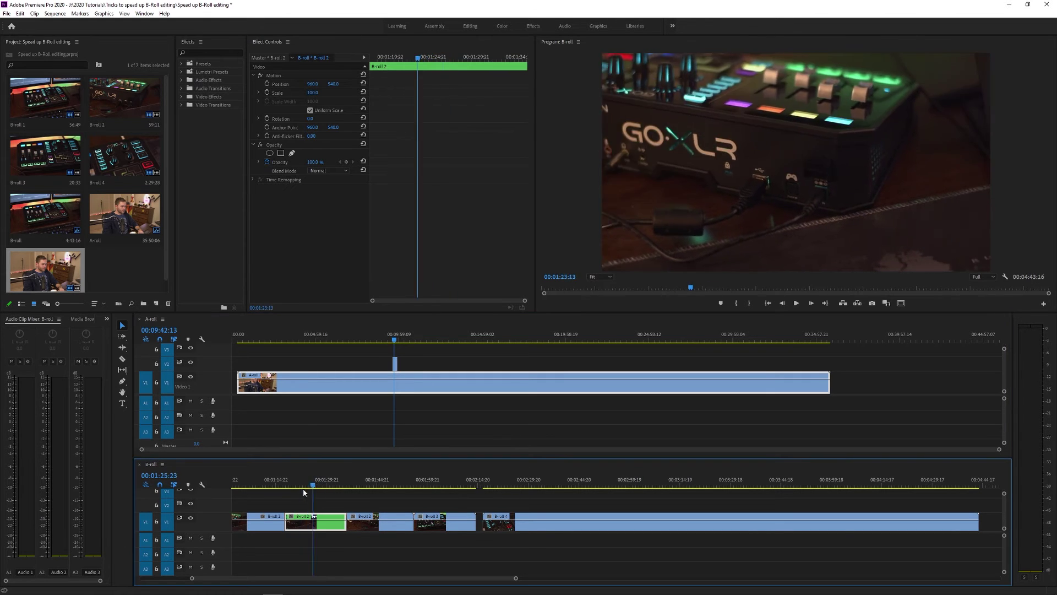
pyautogui.click(303, 488)
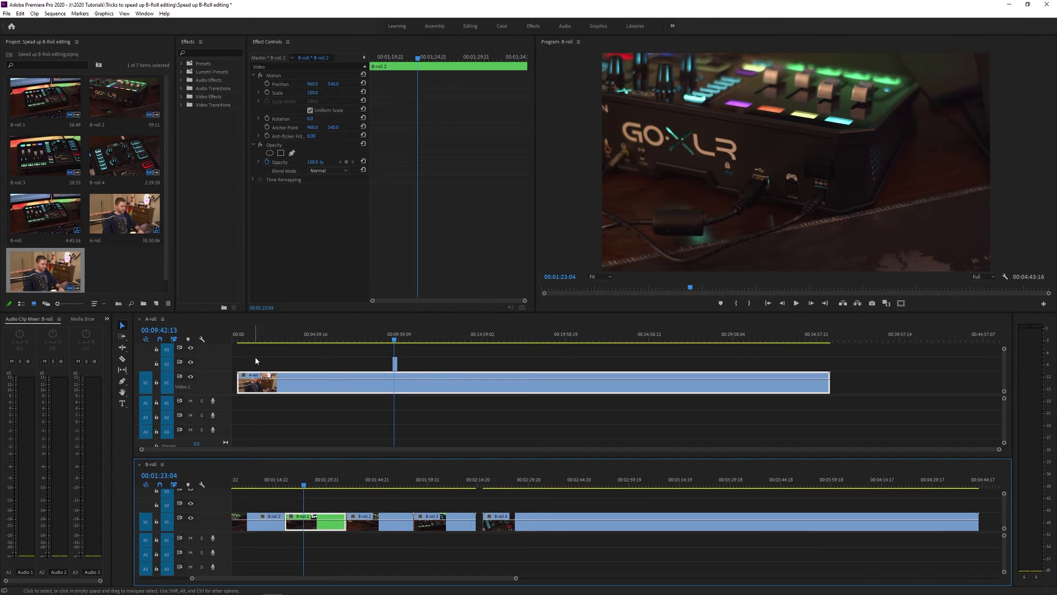
pyautogui.moveTo(255, 357); pyautogui.dragTo(867, 410)
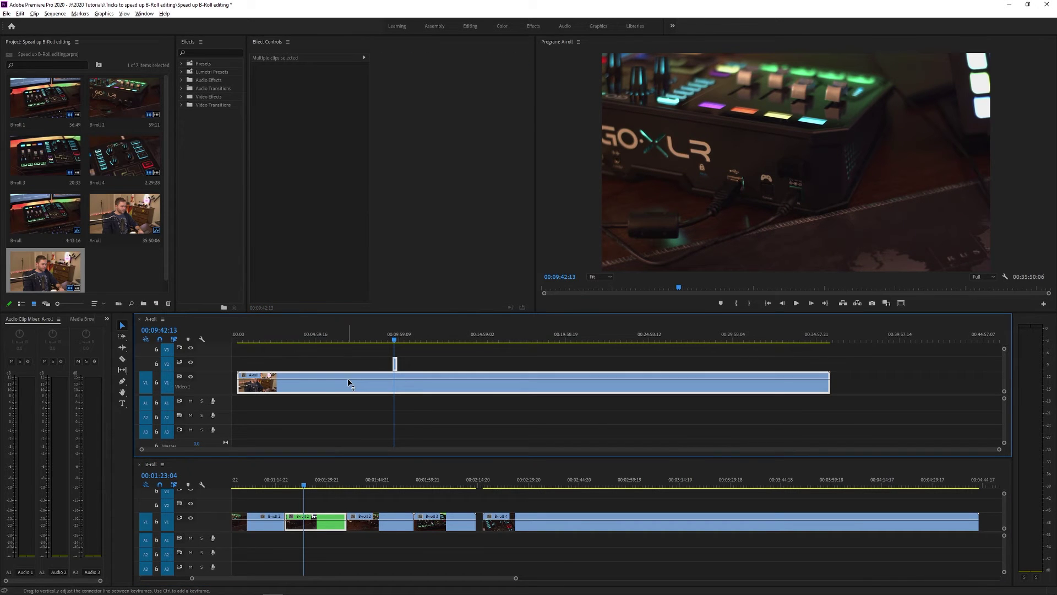
pyautogui.press('=')
pyautogui.press('=')
pyautogui.press('=')
pyautogui.press('=')
pyautogui.press('=')
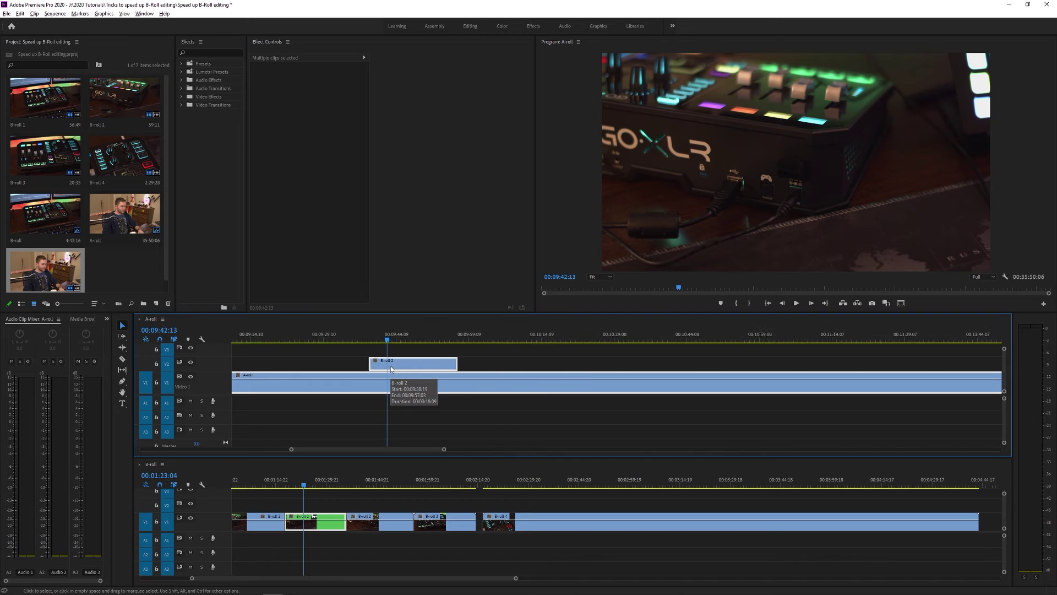
pyautogui.press('=')
pyautogui.click(434, 341)
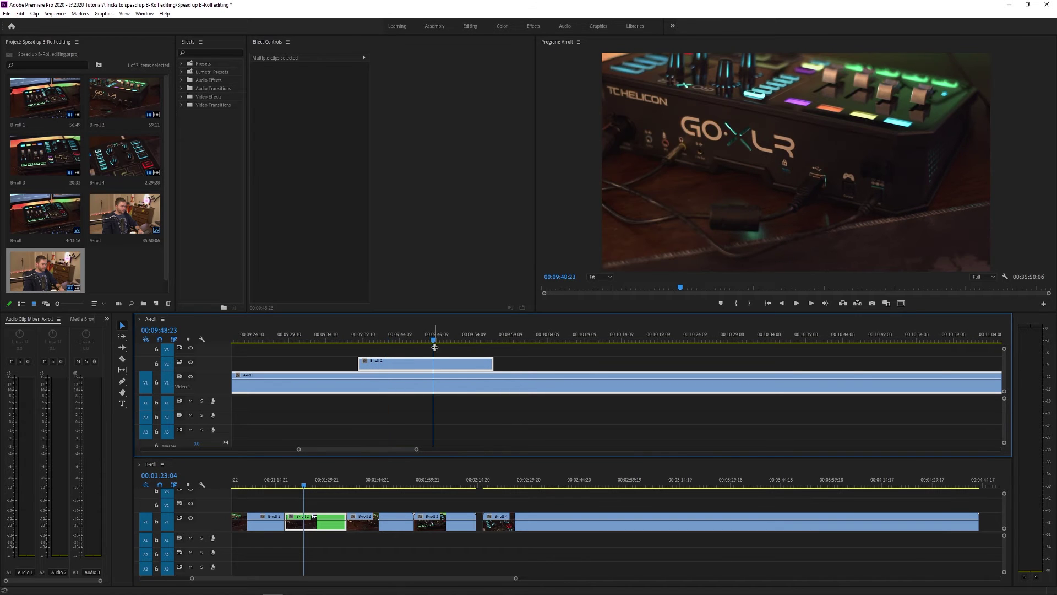
pyautogui.moveTo(434, 348); pyautogui.dragTo(551, 347)
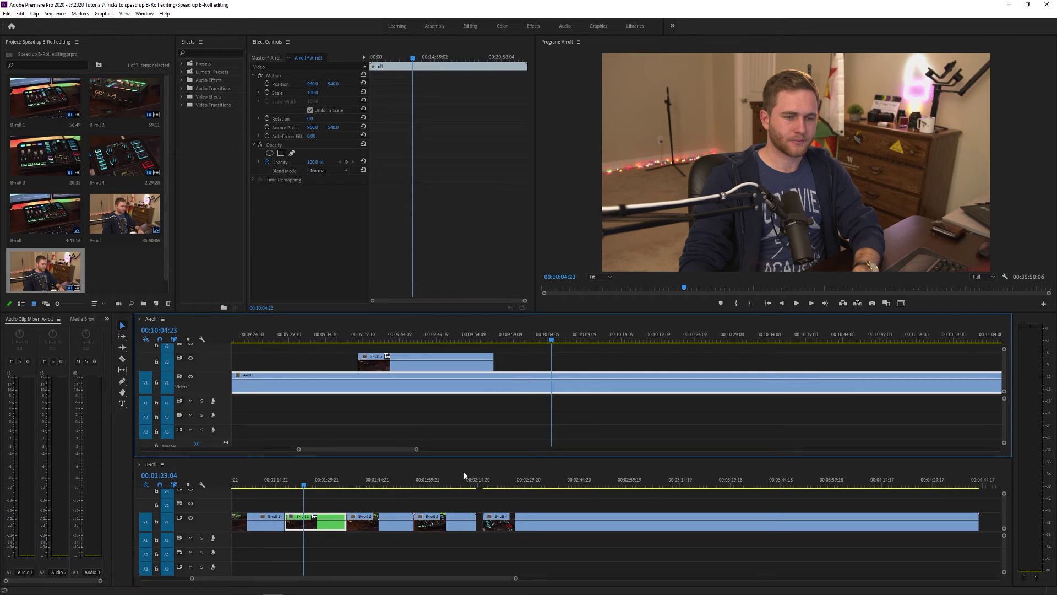
# Step: Split B-roll 4 where its usable shot starts
pyautogui.click(502, 484)
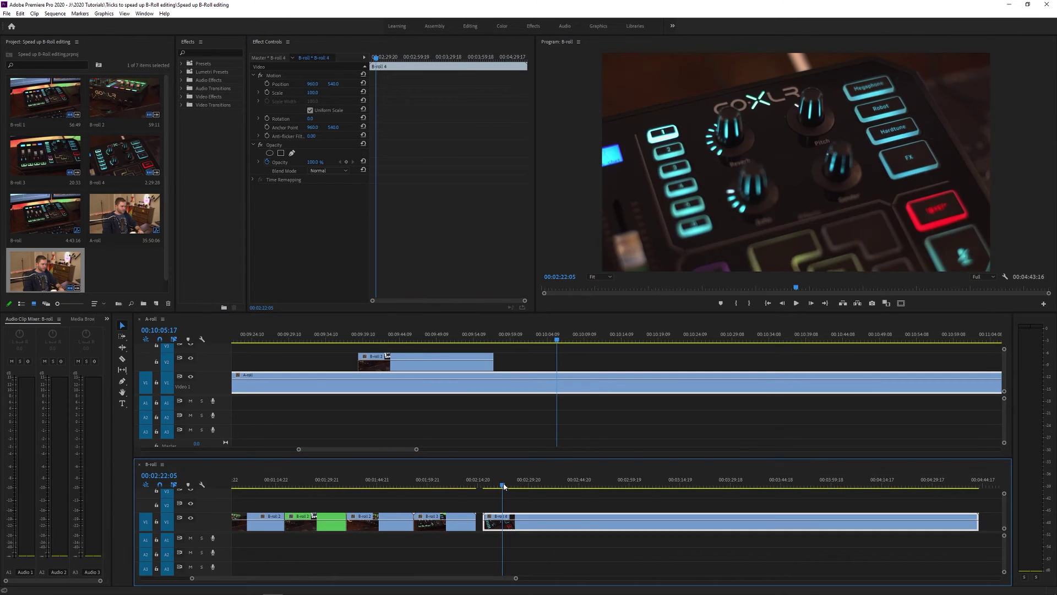
pyautogui.moveTo(512, 485); pyautogui.dragTo(499, 486)
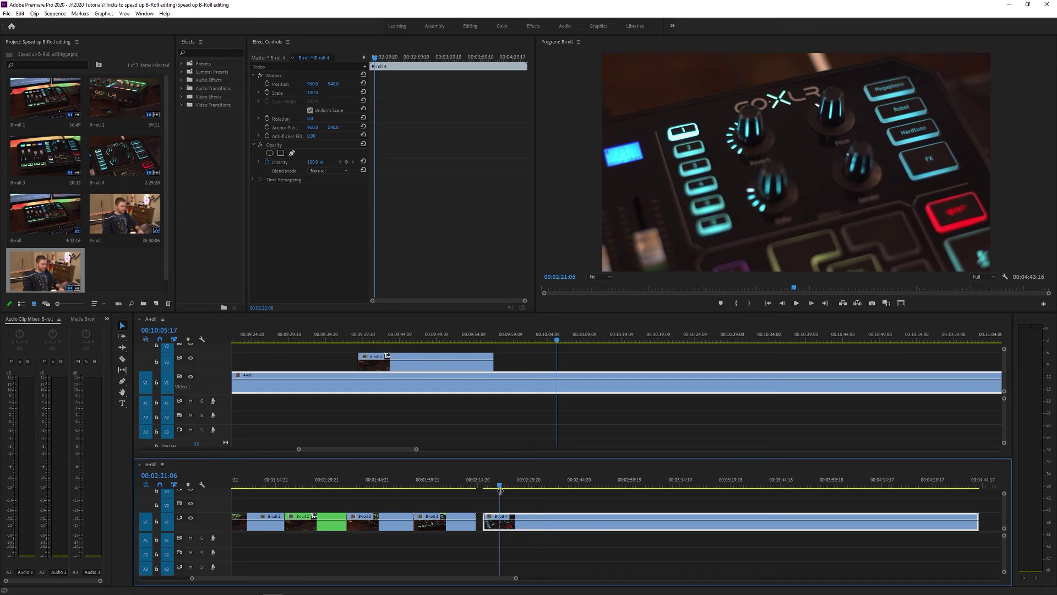
pyautogui.hotkey('ctrl', 'k')
# Step: Split off the B-roll 4 shot's end and place it on V2 after the B-roll 2 cutaway
pyautogui.press('space')
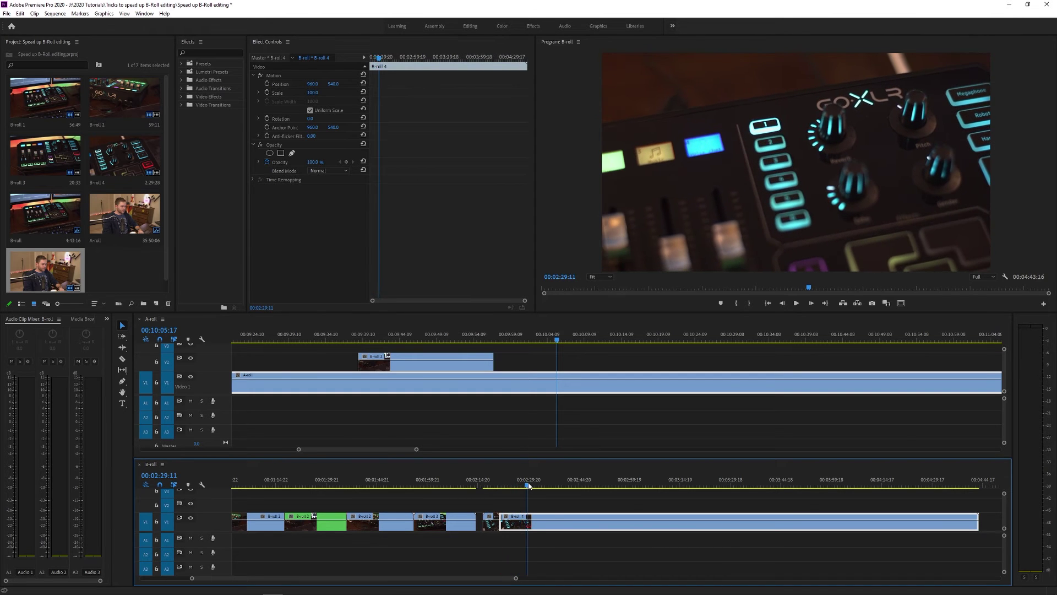
pyautogui.press('space')
pyautogui.hotkey('ctrl', 'k')
pyautogui.click(513, 526)
pyautogui.moveTo(514, 525); pyautogui.dragTo(539, 361)
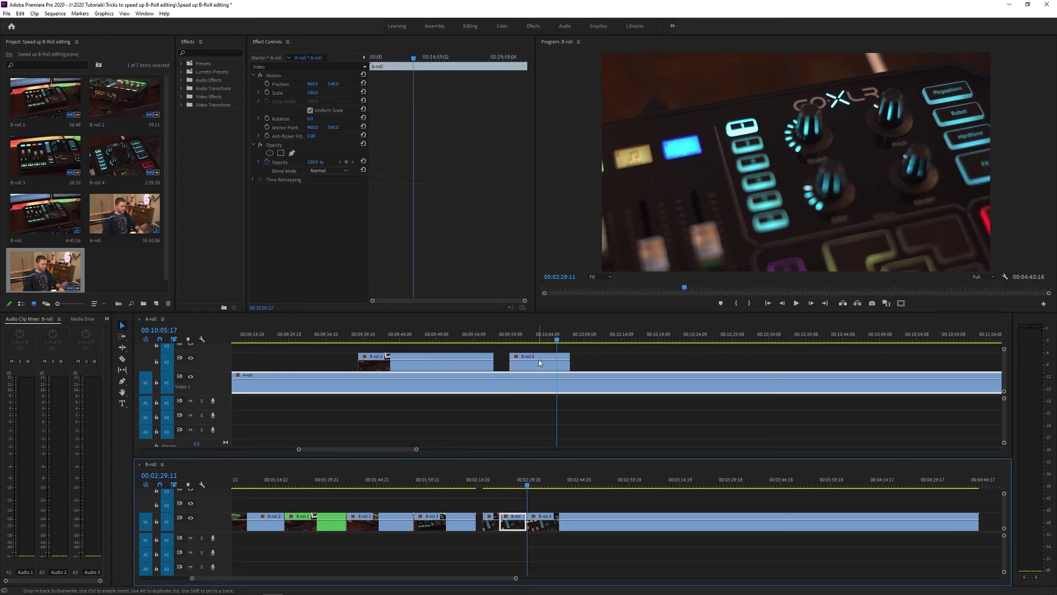
pyautogui.moveTo(539, 360); pyautogui.dragTo(540, 360)
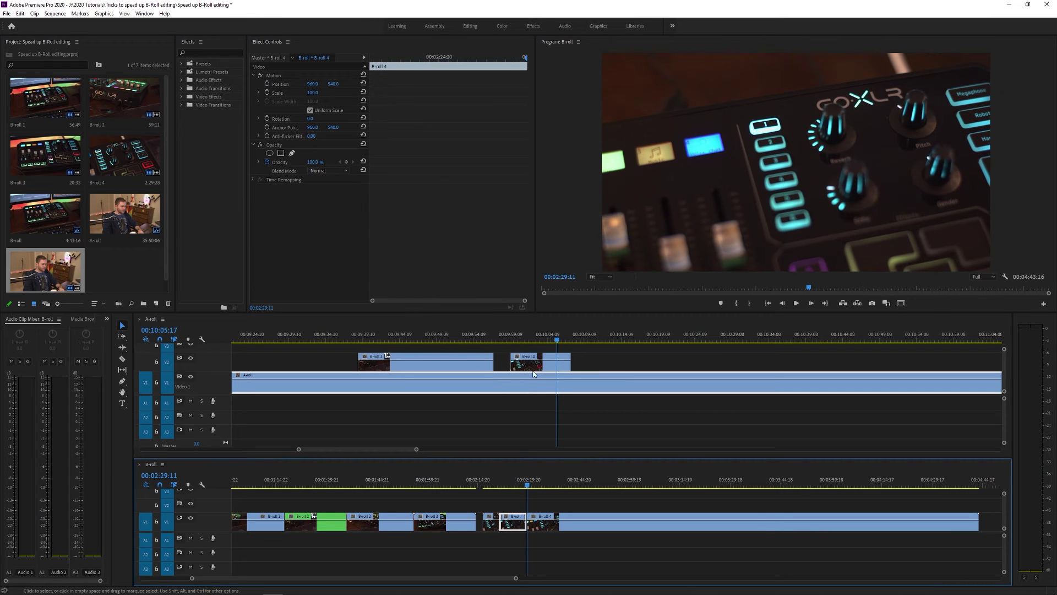
# Step: Label the used B-roll 4 piece Lavender and zoom out the interview timeline
pyautogui.rightClick(513, 525)
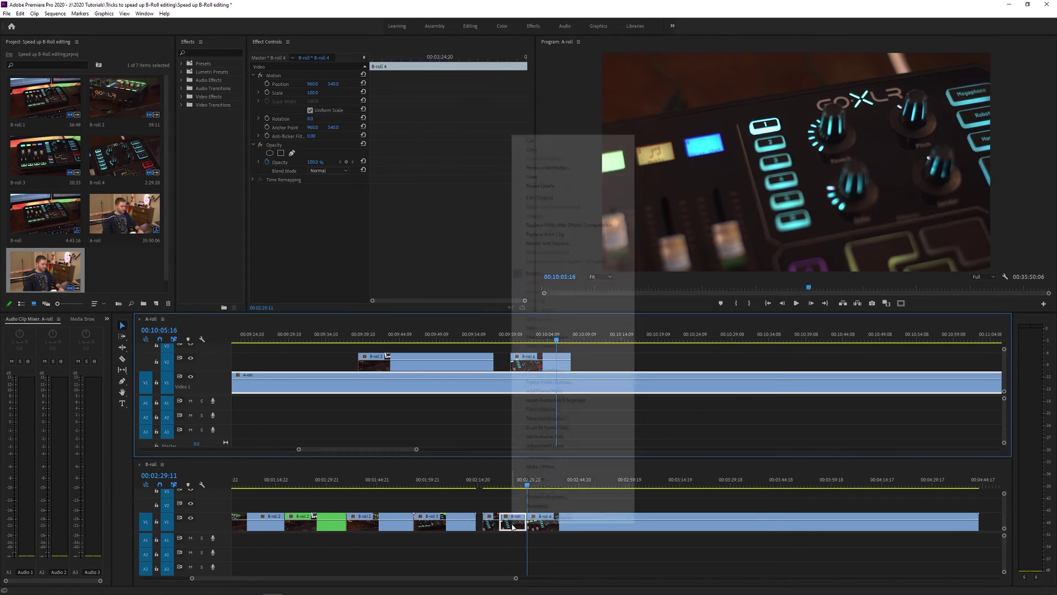
pyautogui.moveTo(569, 358)
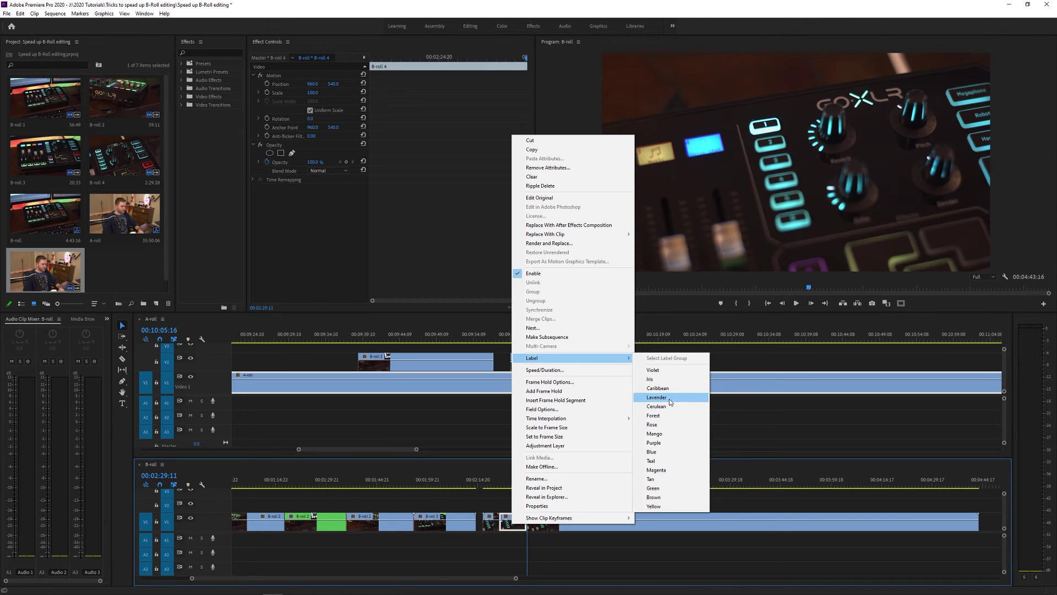
pyautogui.click(670, 402)
pyautogui.click(510, 499)
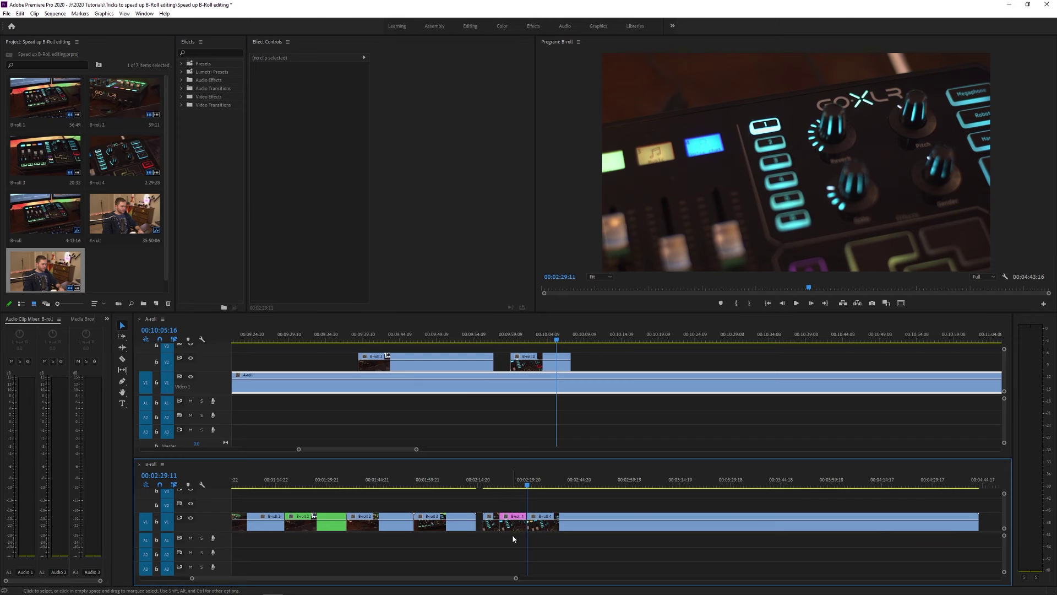
pyautogui.click(532, 340)
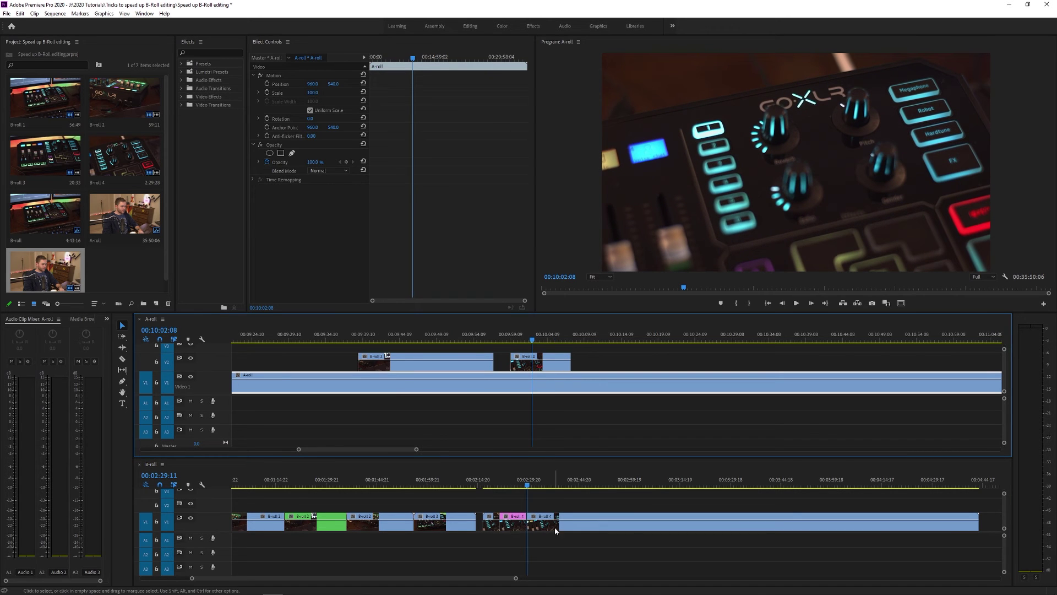
pyautogui.press('-')
pyautogui.scroll(-2, 594, 427)
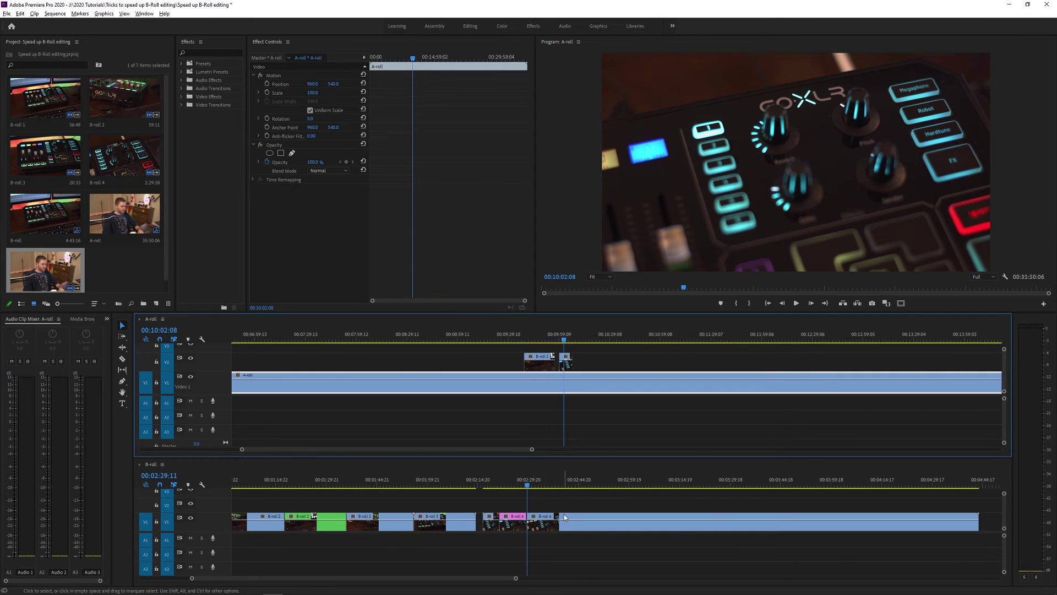
pyautogui.scroll(-3, 563, 514)
pyautogui.click(602, 406)
pyautogui.scroll(-1, 602, 406)
pyautogui.scroll(-2, 600, 405)
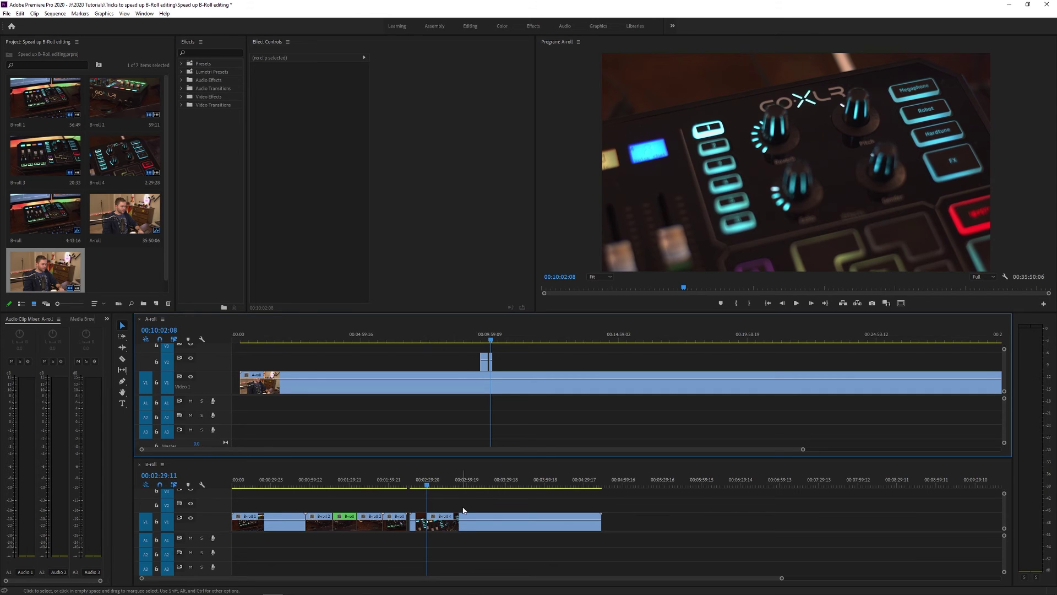
# Step: Open the lavender B-roll 4 piece in the Source Monitor and add a marker
pyautogui.click(455, 533)
pyautogui.press('=')
pyautogui.press('=')
pyautogui.press('=')
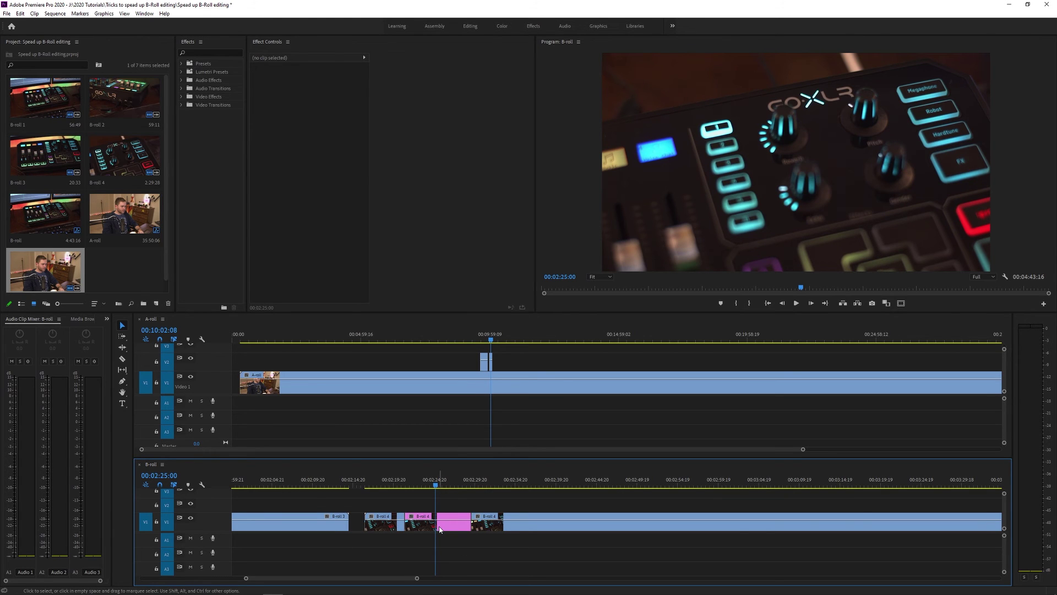
pyautogui.click(440, 530)
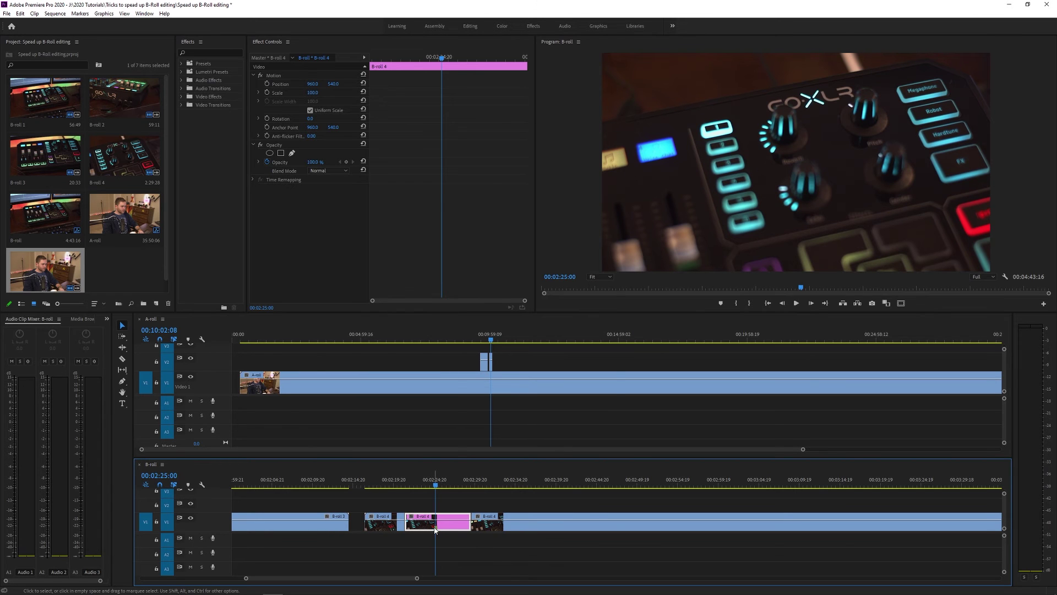
pyautogui.doubleClick(435, 529)
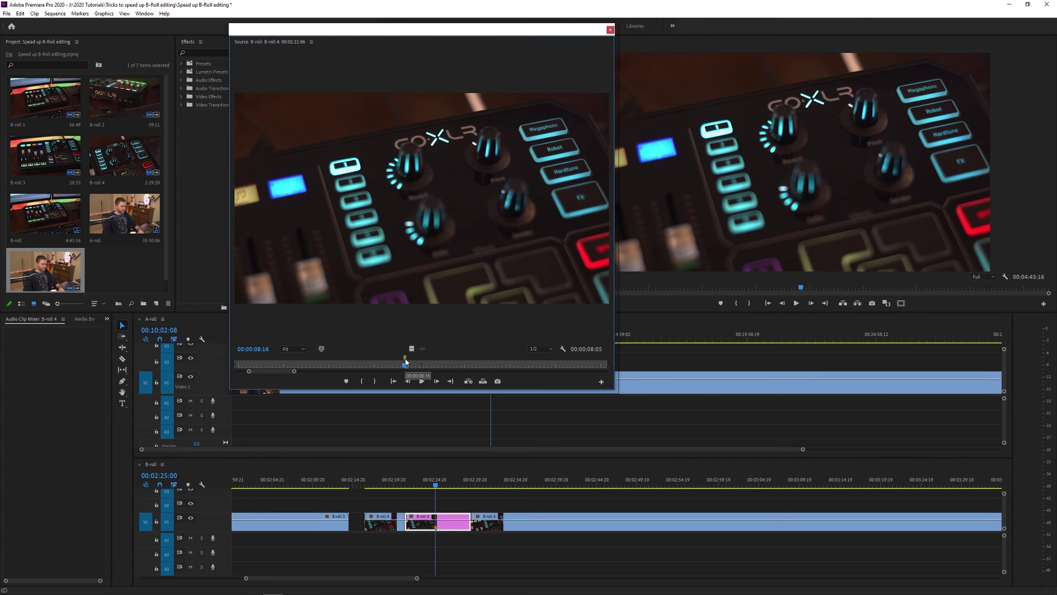
pyautogui.press('m')
pyautogui.press('m')
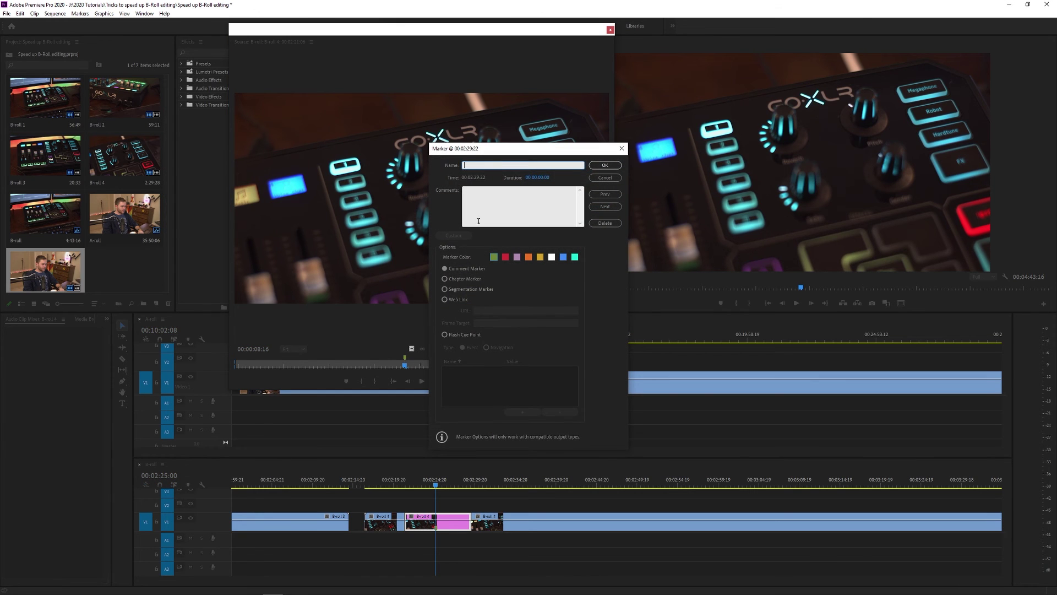
# Step: Mark B-roll 4 with a purple marker commented 'Never reuse this shot', then close the Source Monitor
pyautogui.click(477, 204)
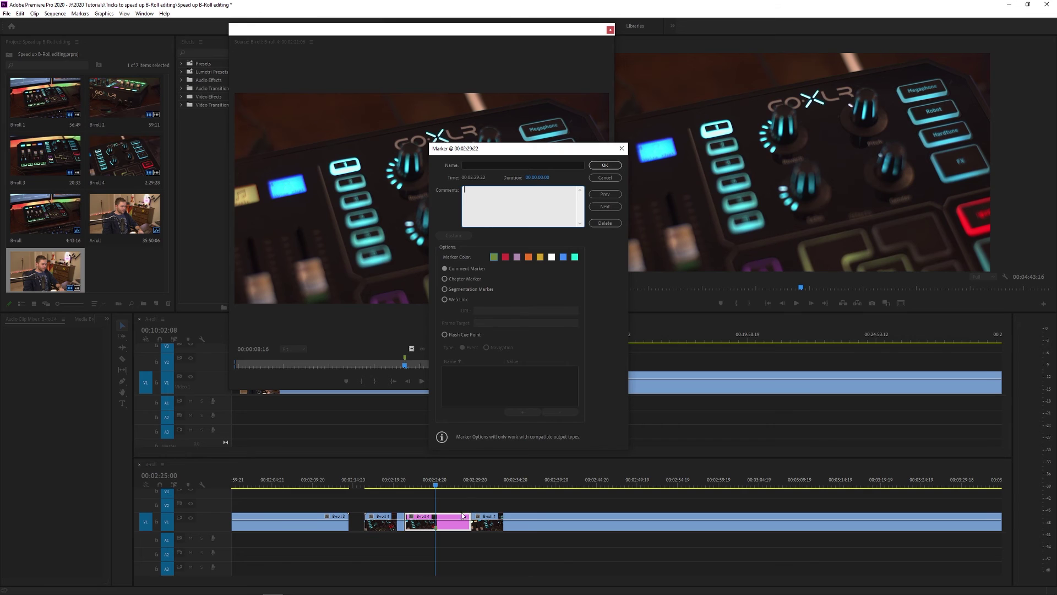
pyautogui.click(516, 256)
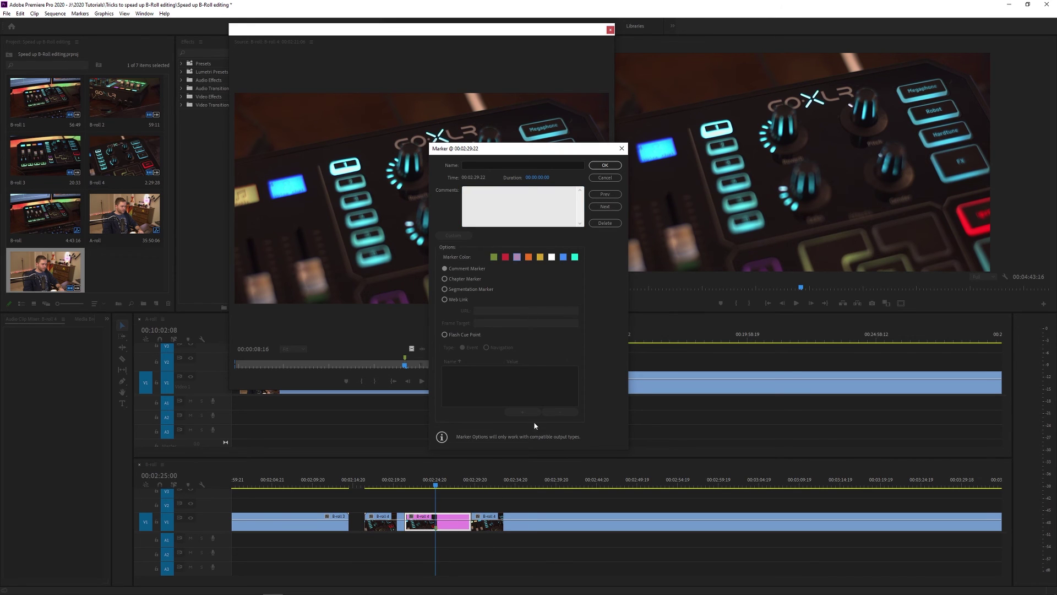
pyautogui.click(484, 205)
pyautogui.write('Never reuse this shot')
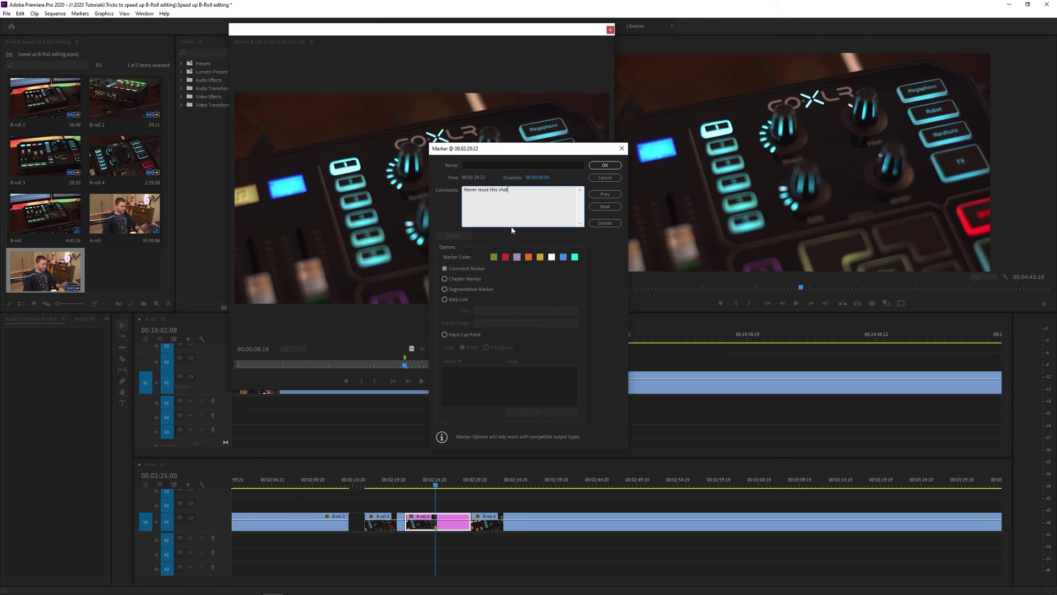
pyautogui.click(600, 165)
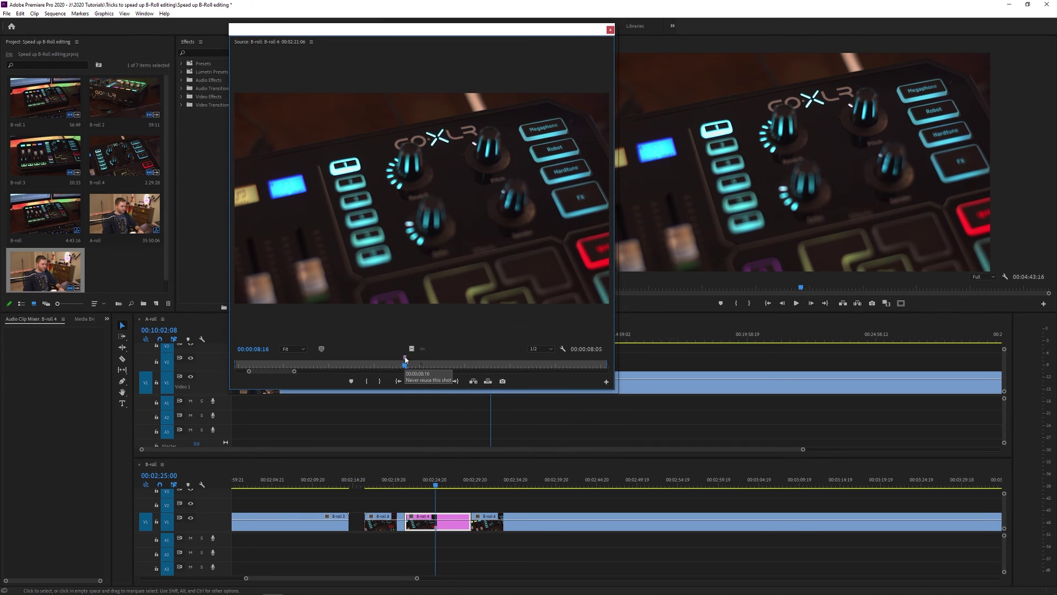
pyautogui.click(610, 30)
# Step: Change the B-roll 4 clip's label from Lavender to Blue and deselect the clip
pyautogui.click(455, 527)
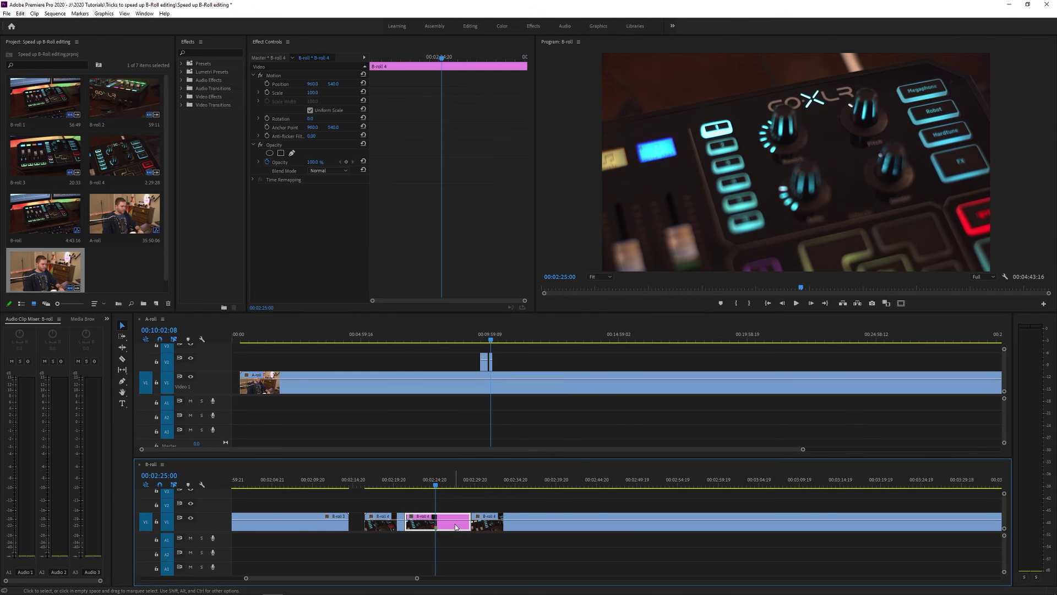
pyautogui.rightClick(455, 527)
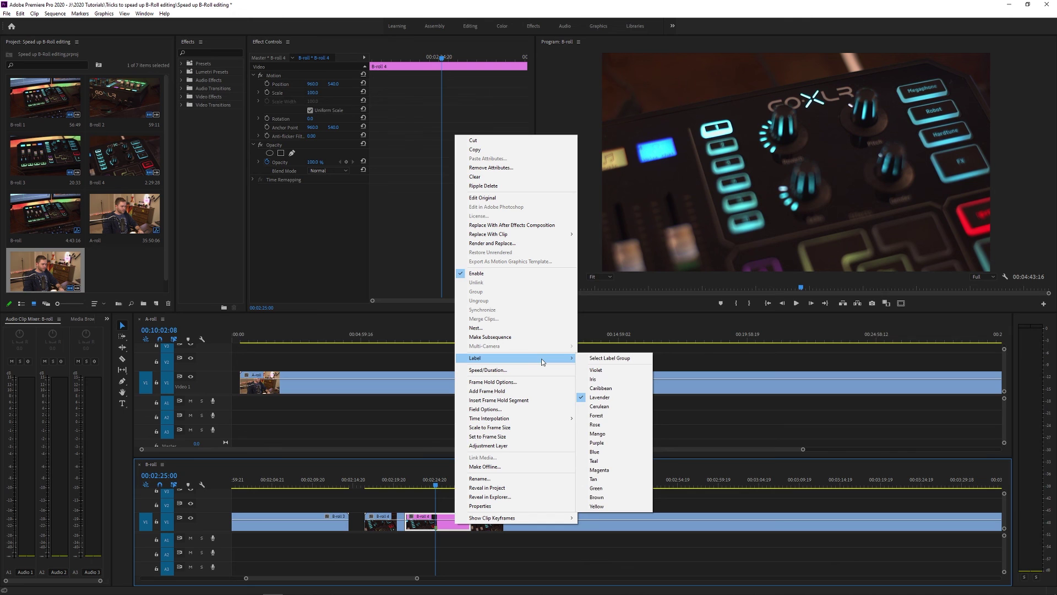
pyautogui.click(593, 379)
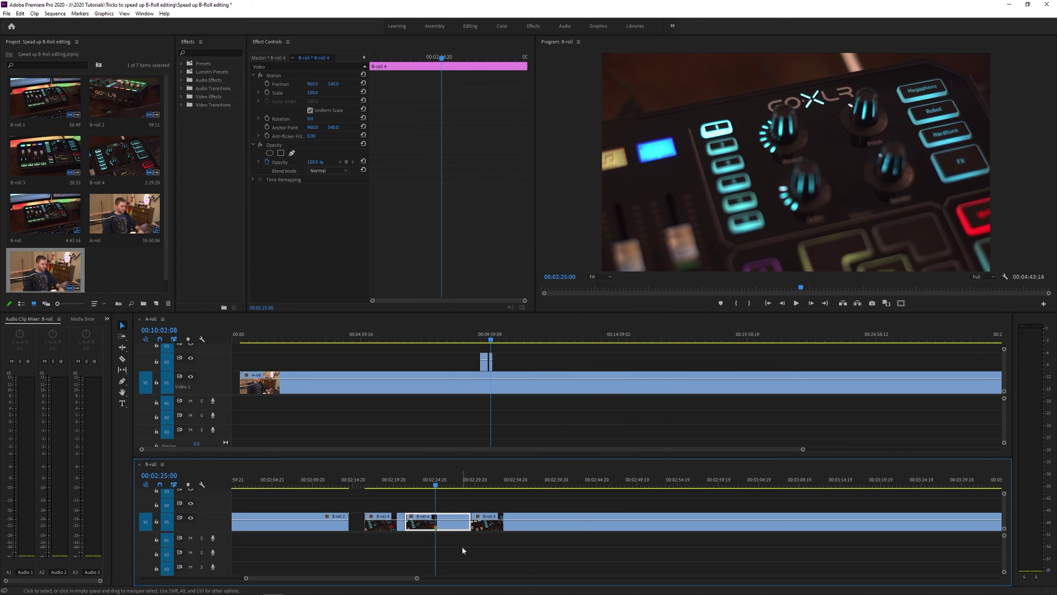
pyautogui.click(475, 504)
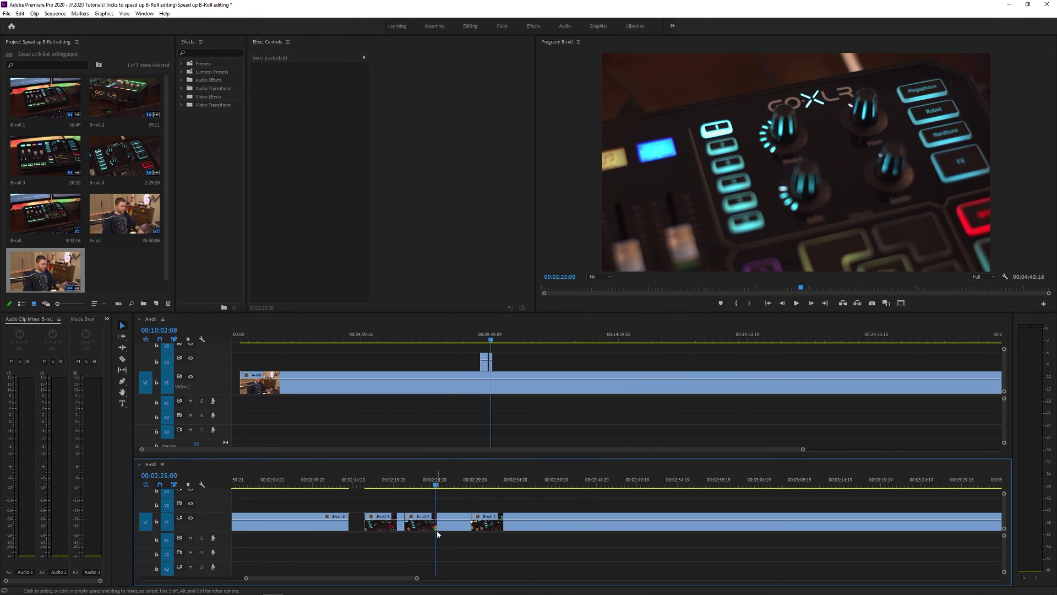